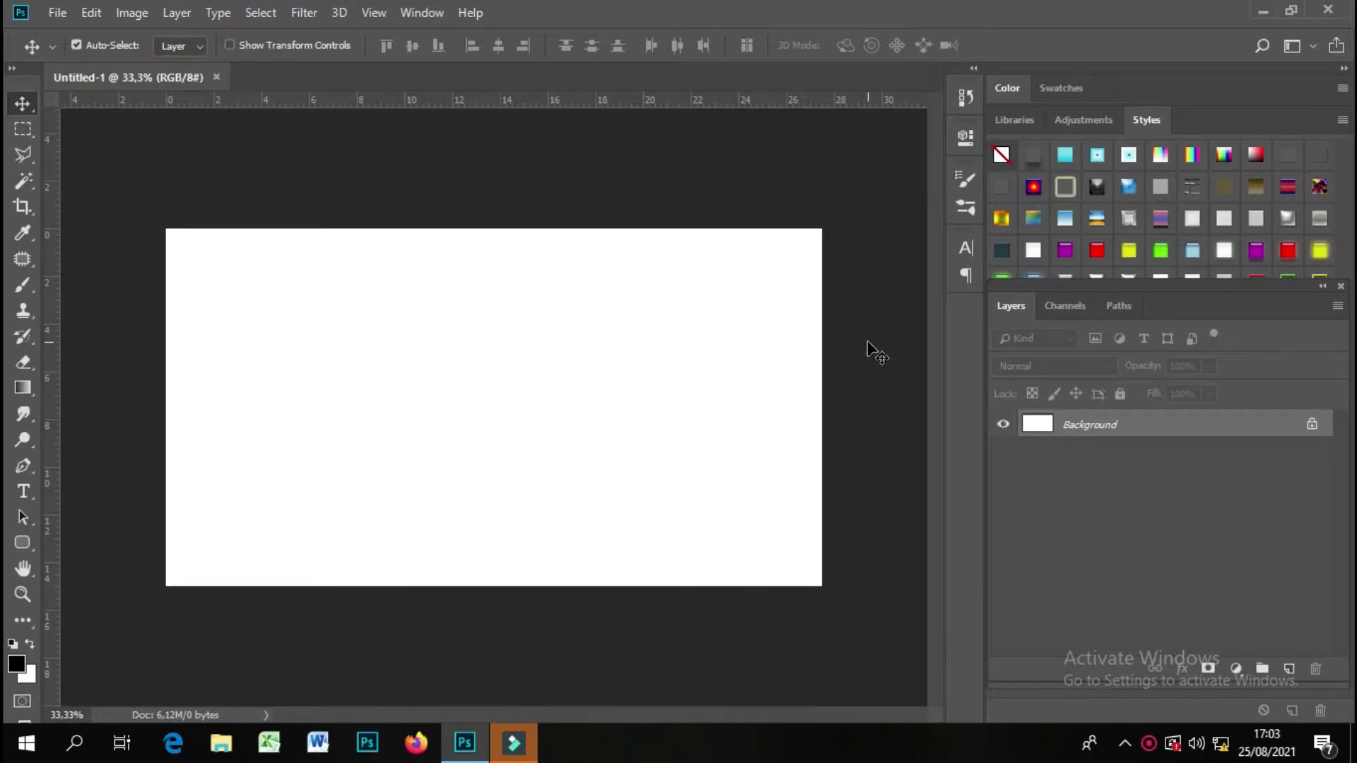
- Bring up Photoshop's Open dialog on the Downloads folder
click(56, 13)
click(78, 53)
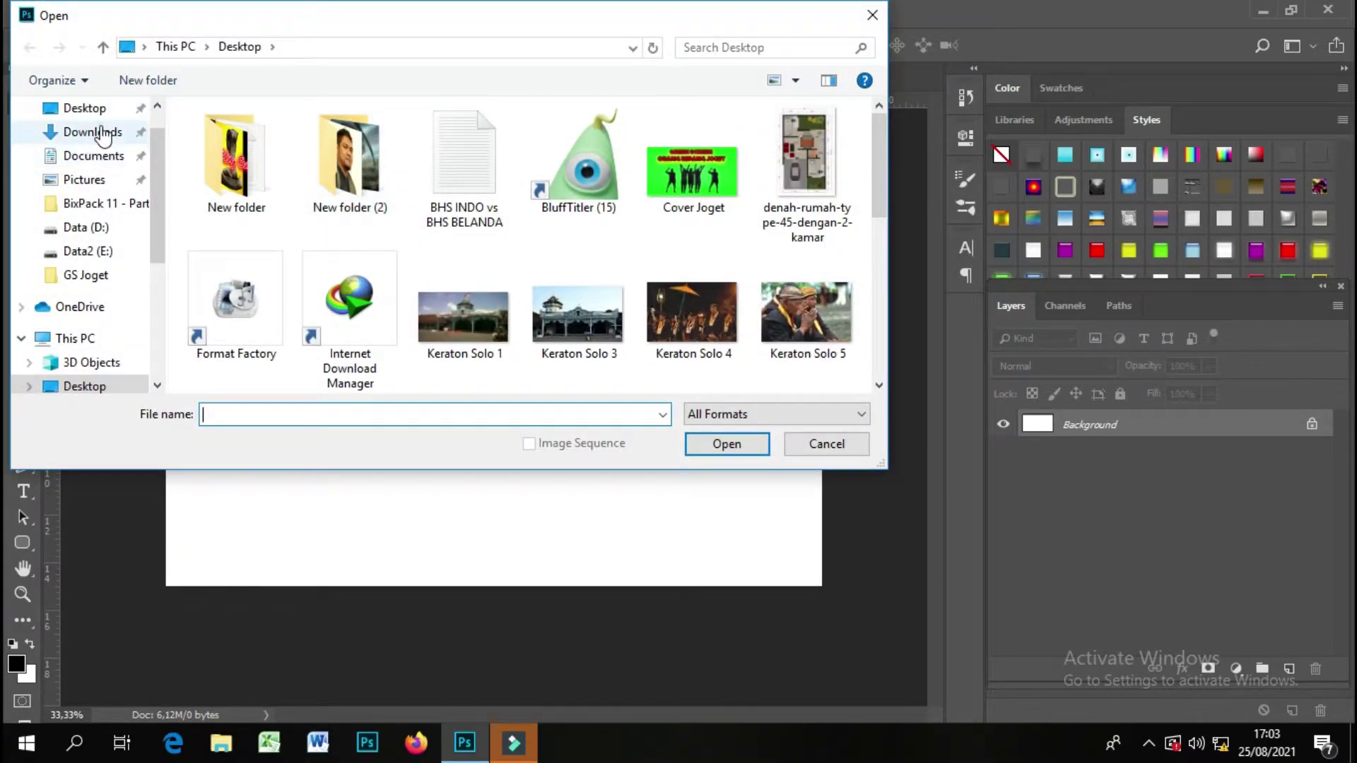
click(93, 131)
scroll(572, 272, down, 2)
scroll(572, 272, down, 10)
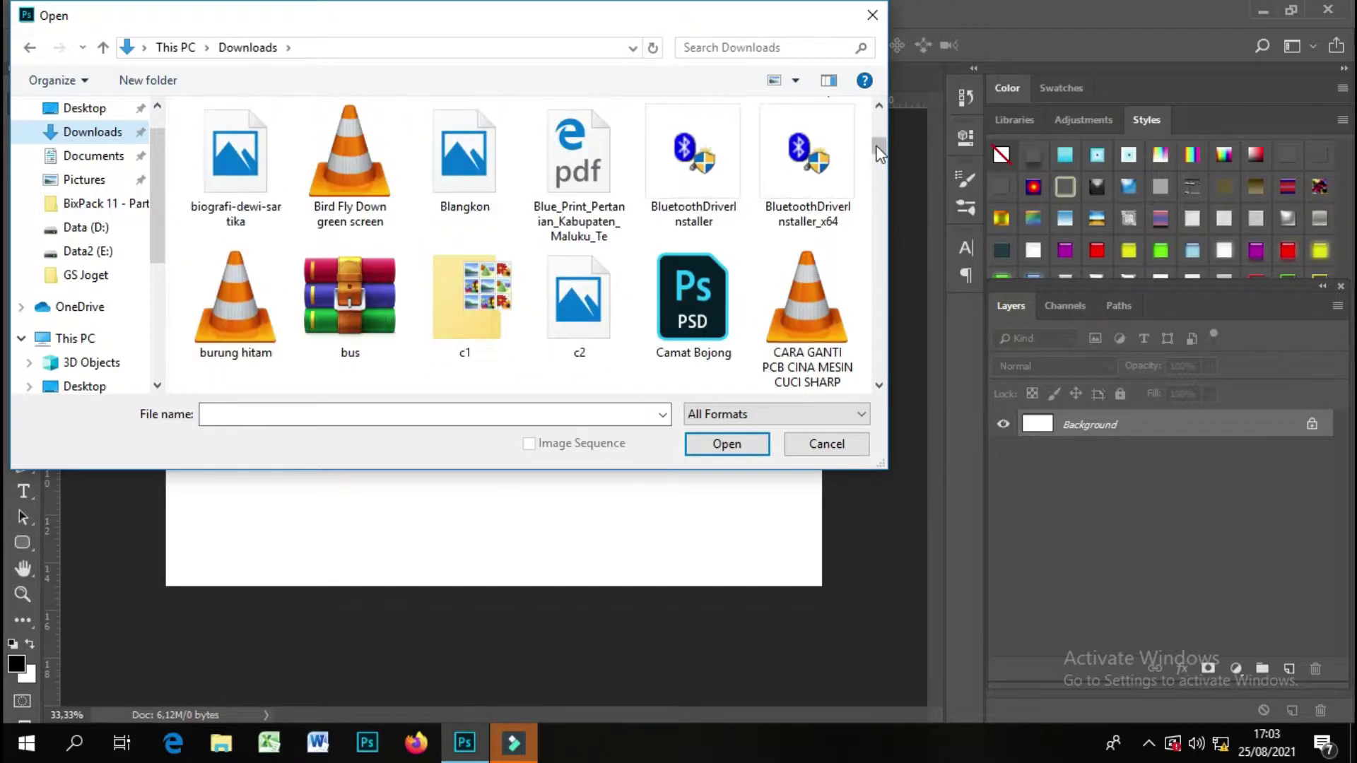
- Open WhatsApp Image 2021-06-02 at 20.05.12(2); it fails with a missing JPEG SOS marker error
drag(878, 148, 876, 388)
scroll(876, 387, down, 1)
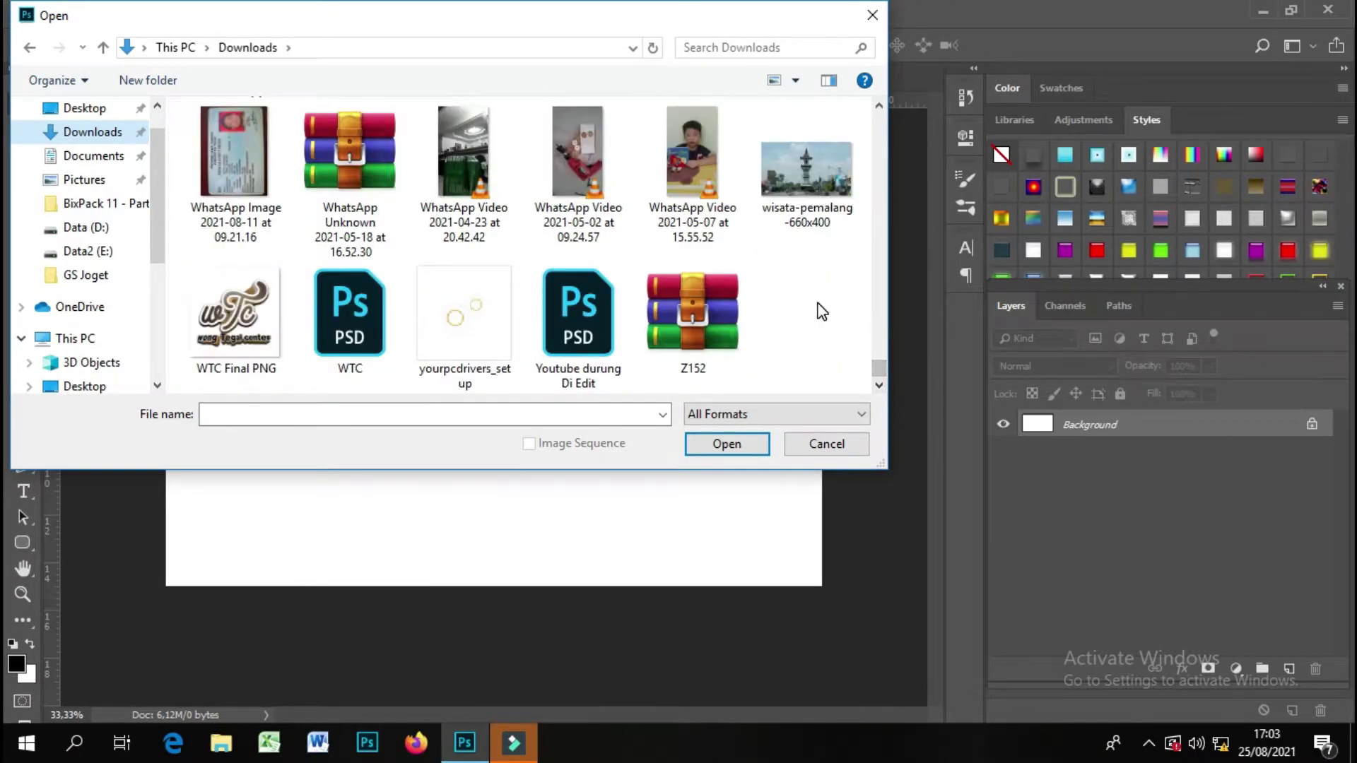
scroll(817, 303, up, 1)
scroll(671, 304, up, 1)
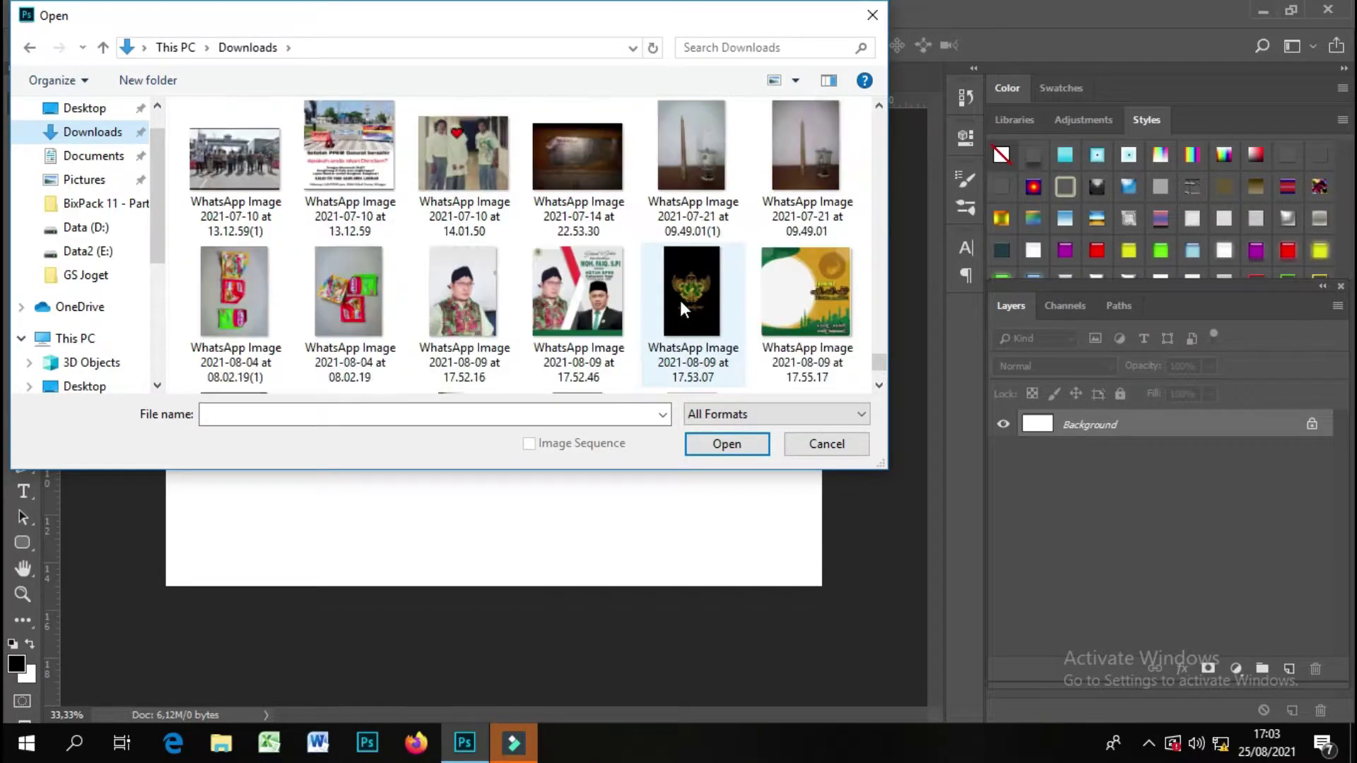
scroll(681, 286, up, 1)
scroll(681, 287, up, 1)
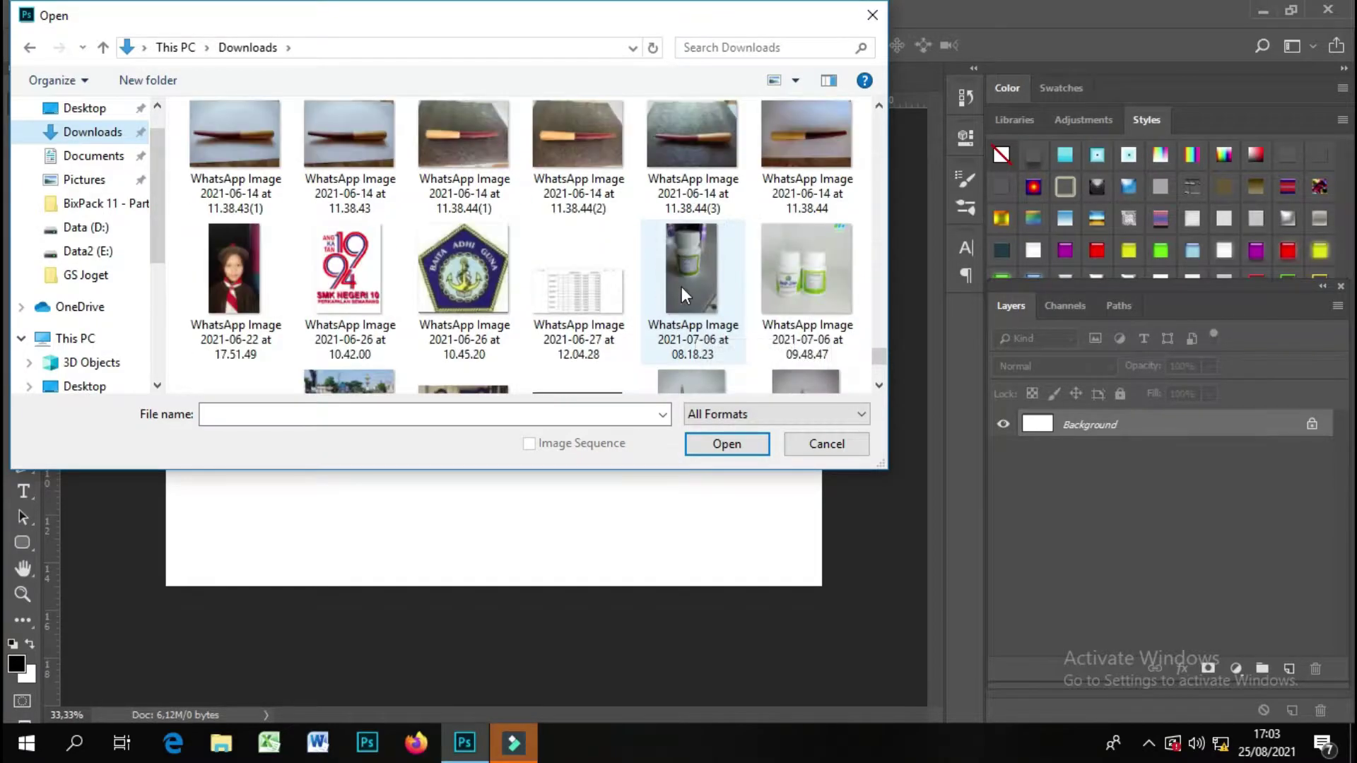
scroll(682, 286, up, 1)
scroll(681, 286, up, 1)
scroll(681, 287, up, 2)
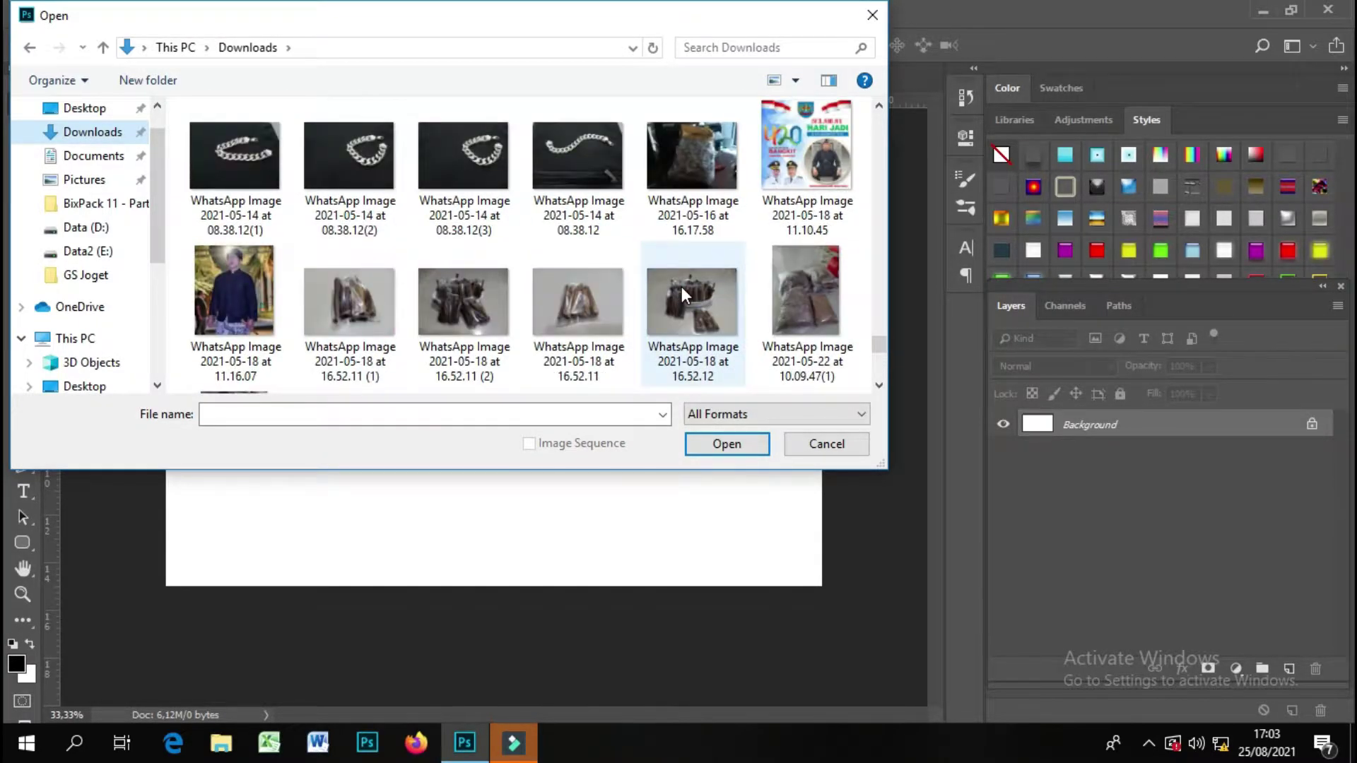
scroll(682, 286, down, 2)
click(578, 187)
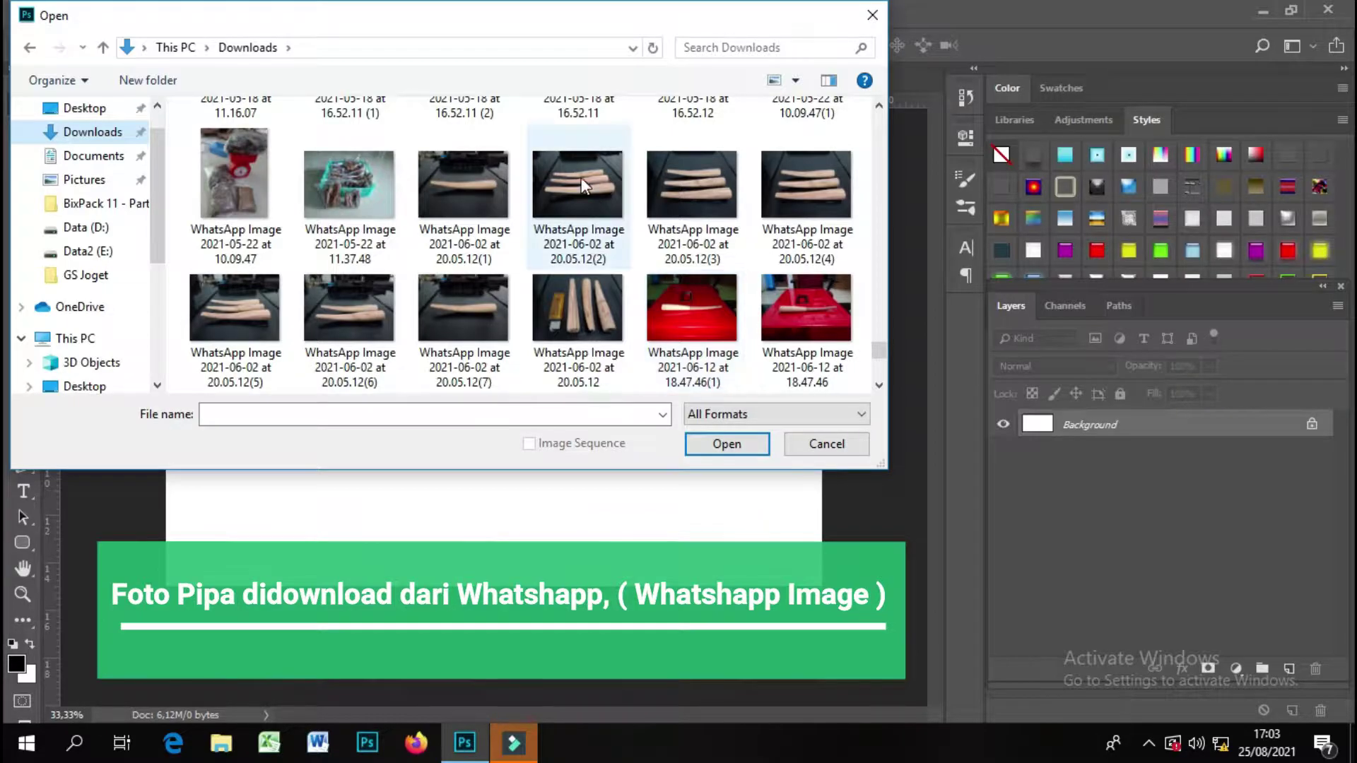
click(728, 445)
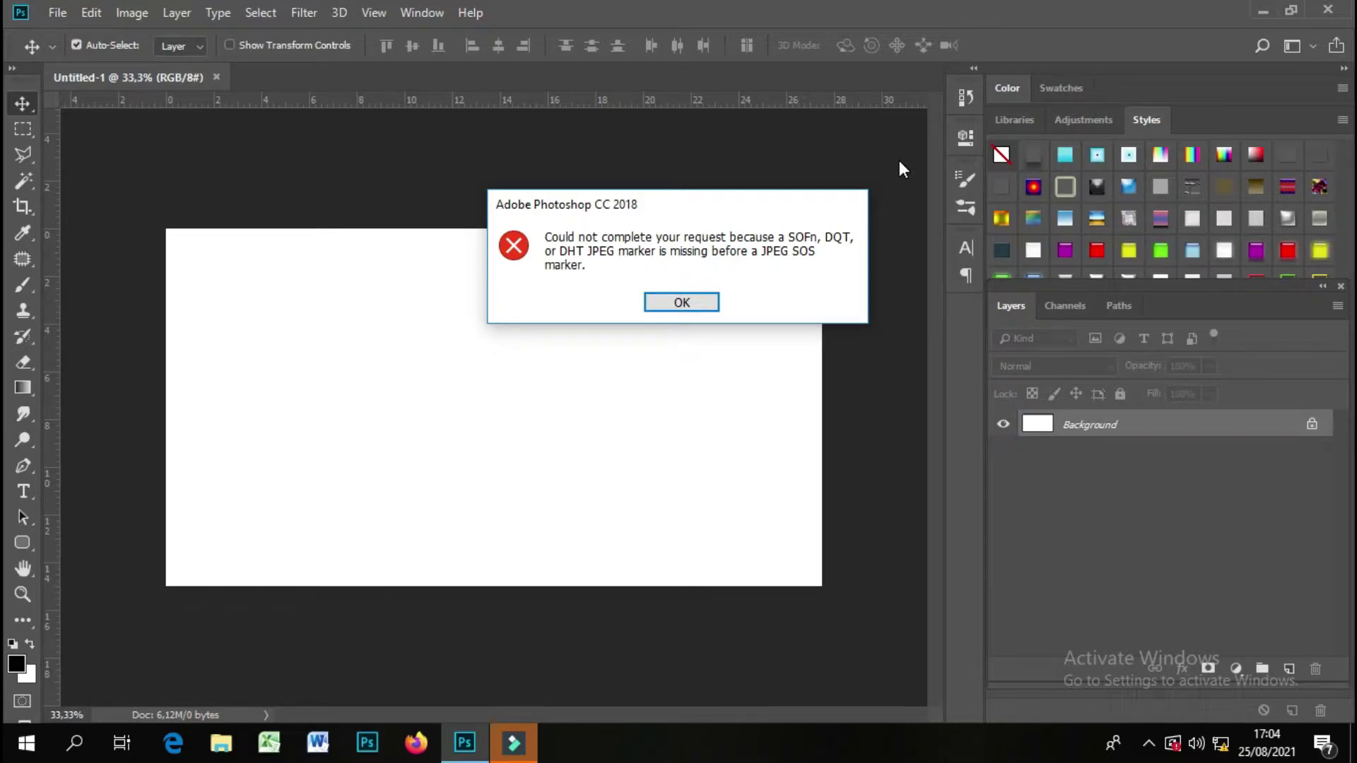
- Dismiss the JPEG error, minimize Photoshop and show Downloads in File Explorer
click(703, 306)
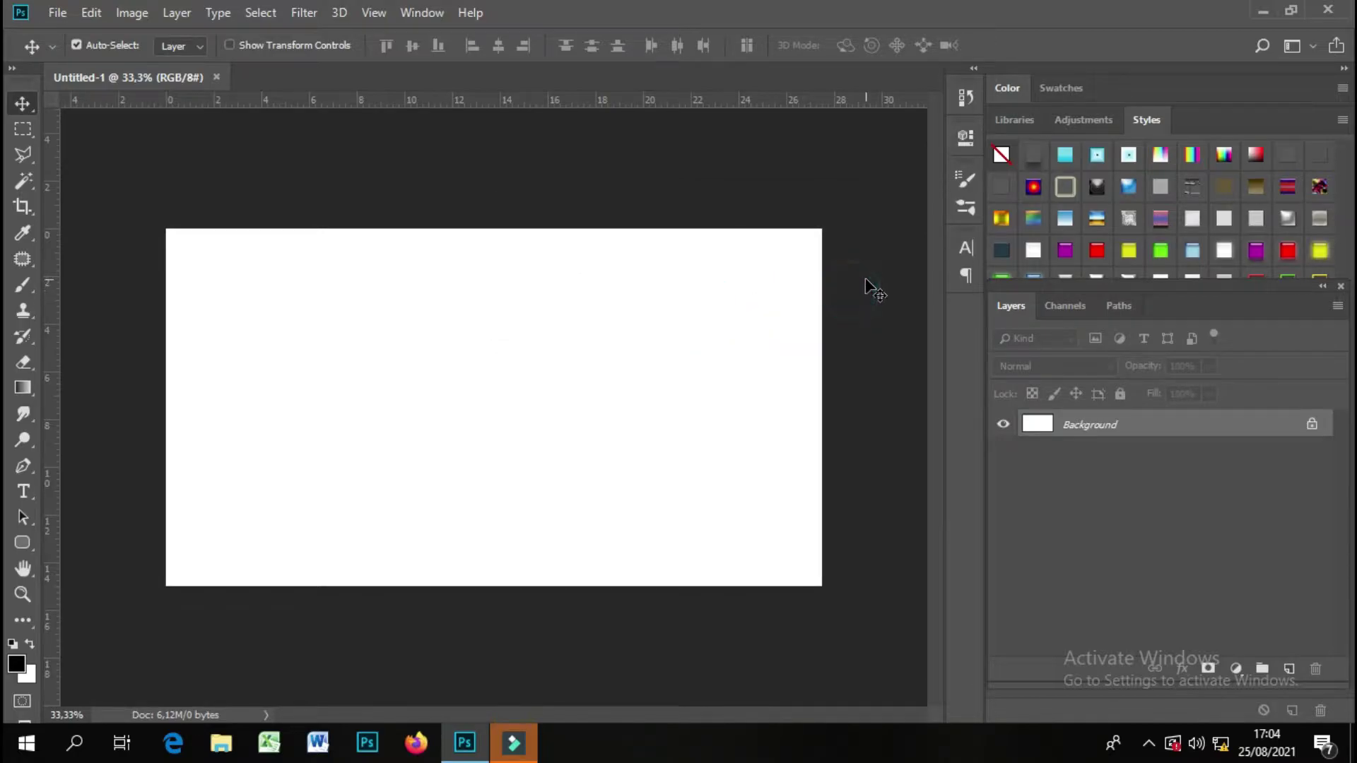
click(1264, 12)
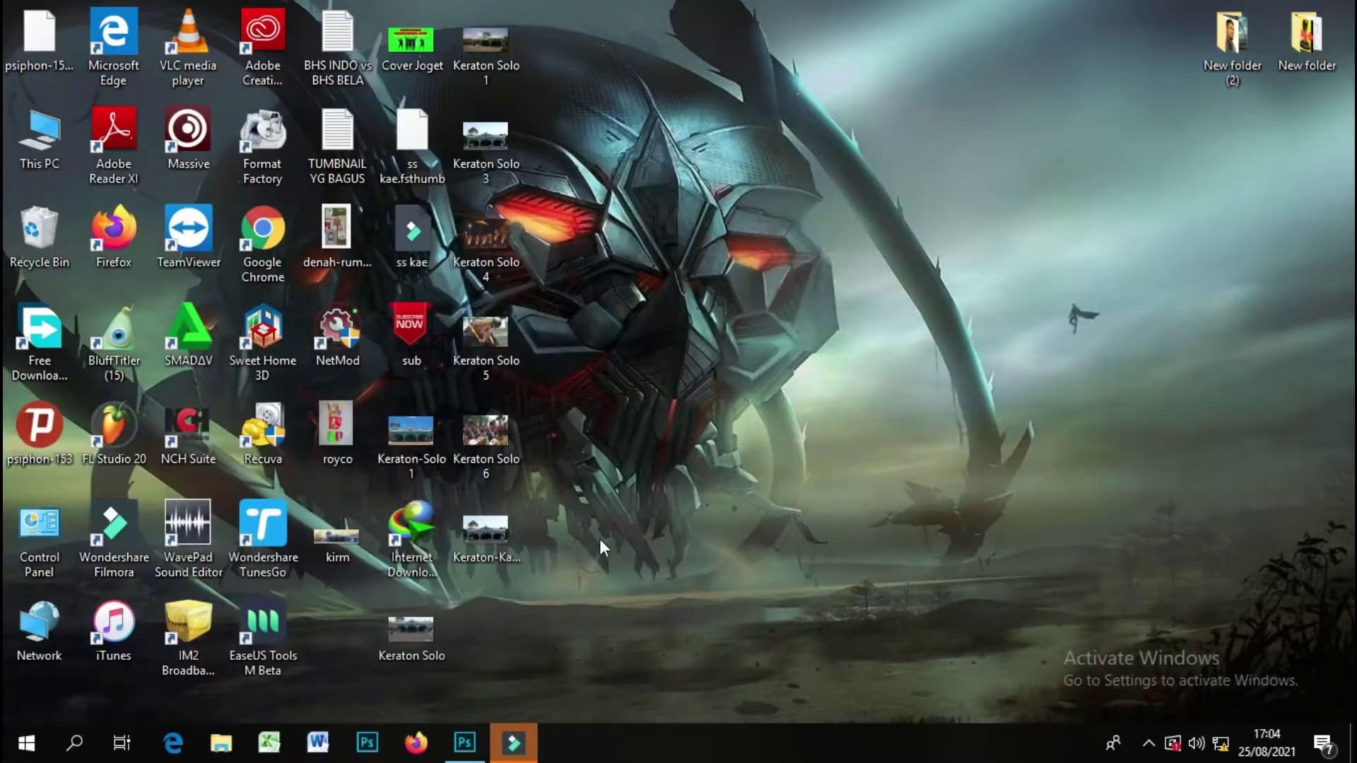
click(220, 742)
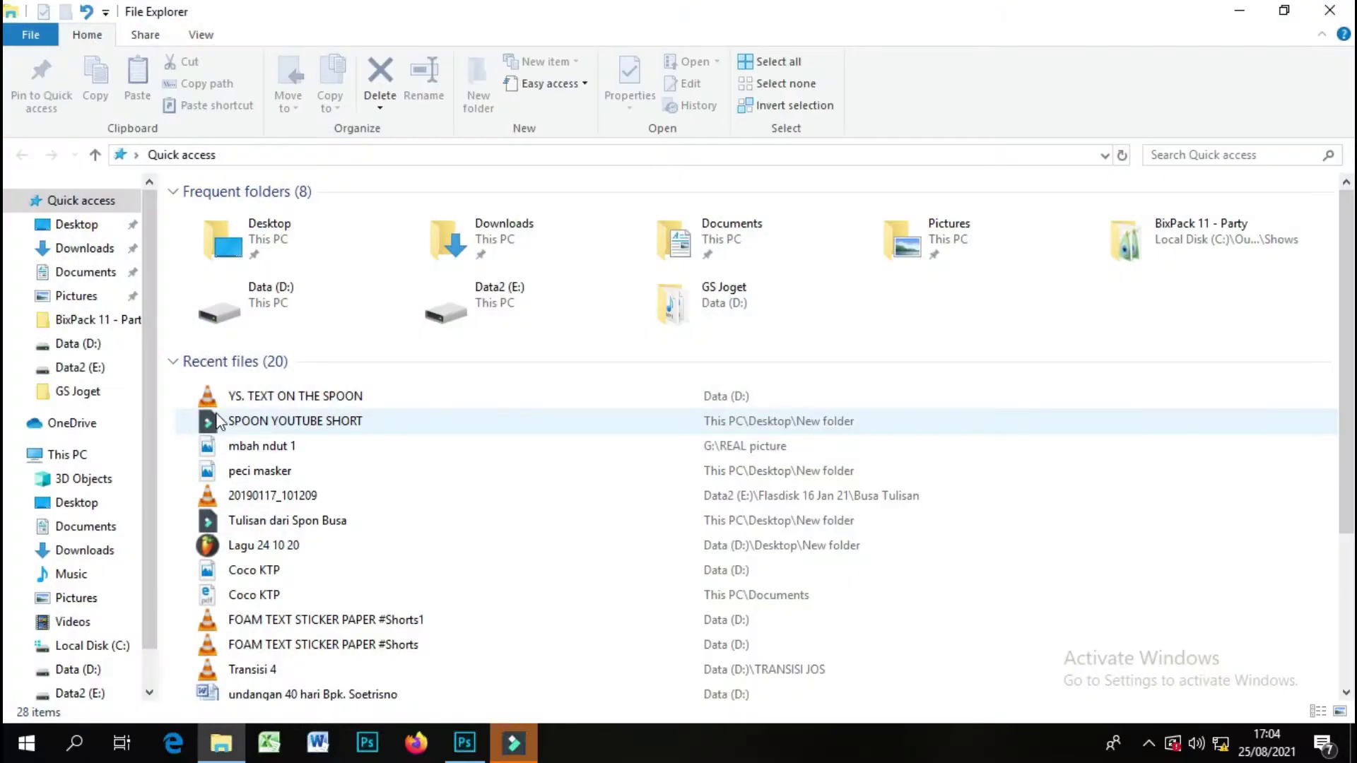
click(106, 249)
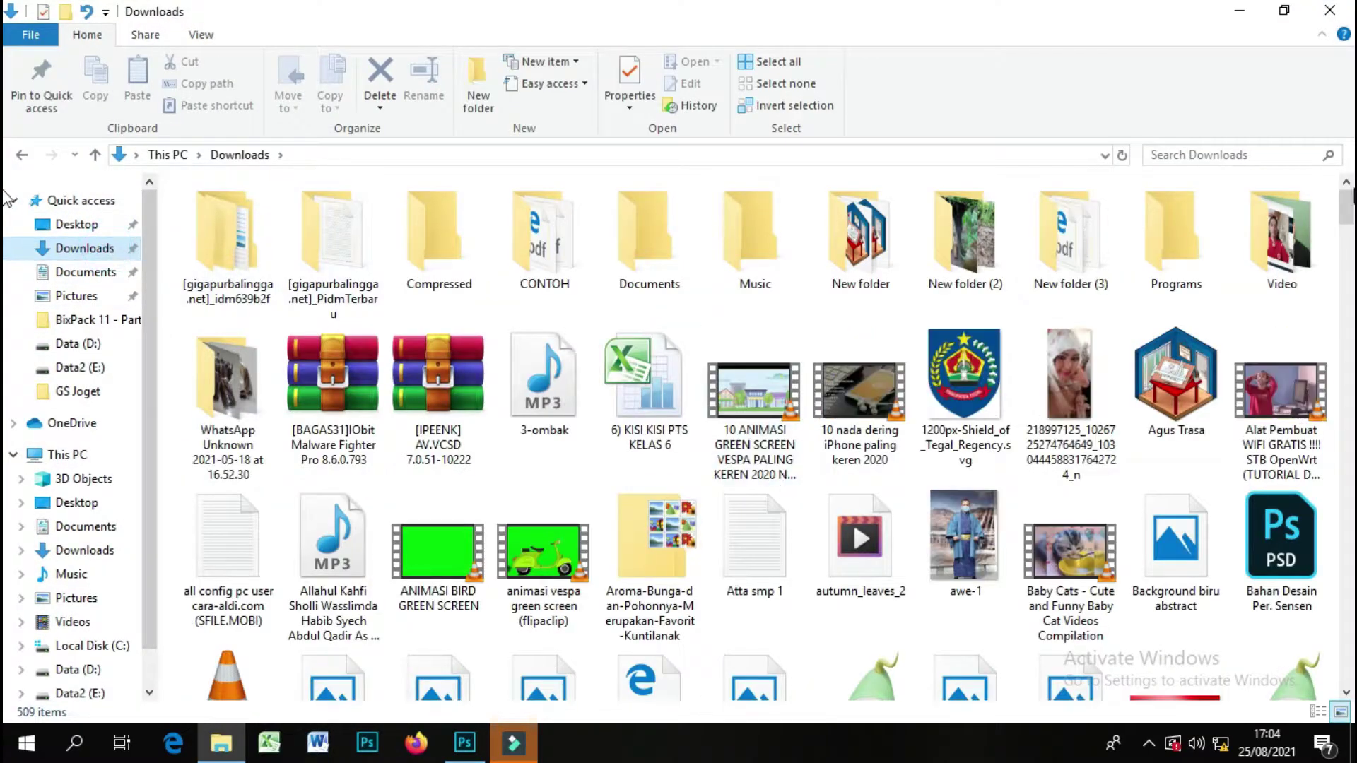
- Show the Open with options for the WhatsApp Image 20.05.12(4) pipe photo
drag(1347, 205, 1332, 664)
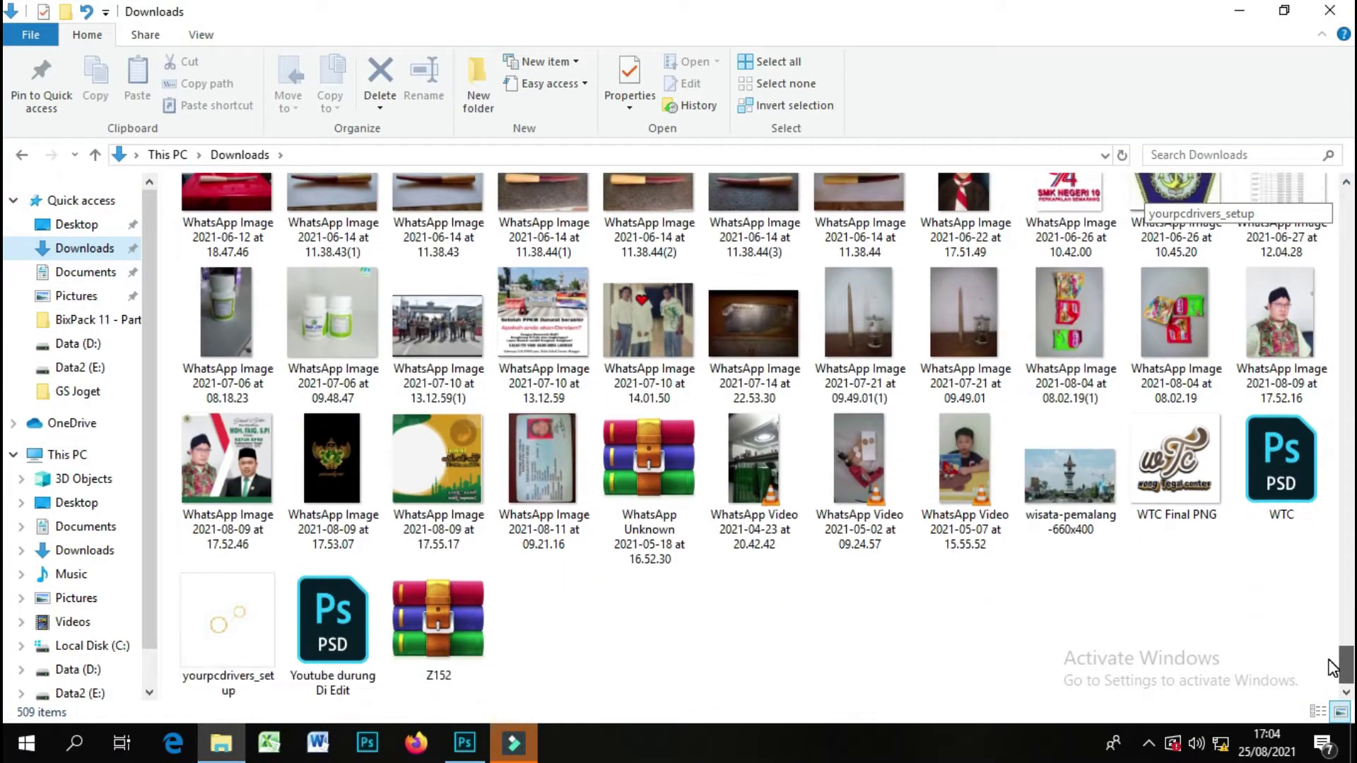
scroll(1130, 580, up, 3)
scroll(1025, 595, up, 2)
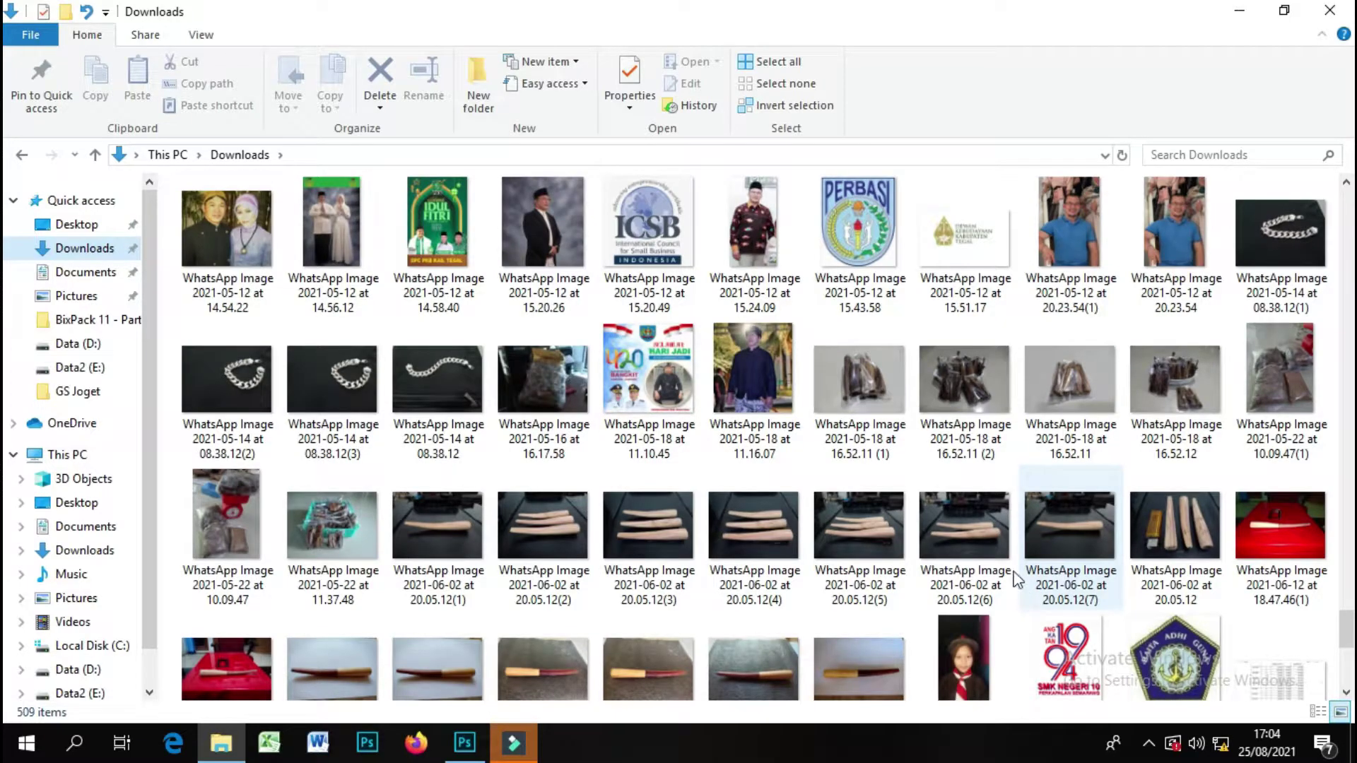
right_click(756, 520)
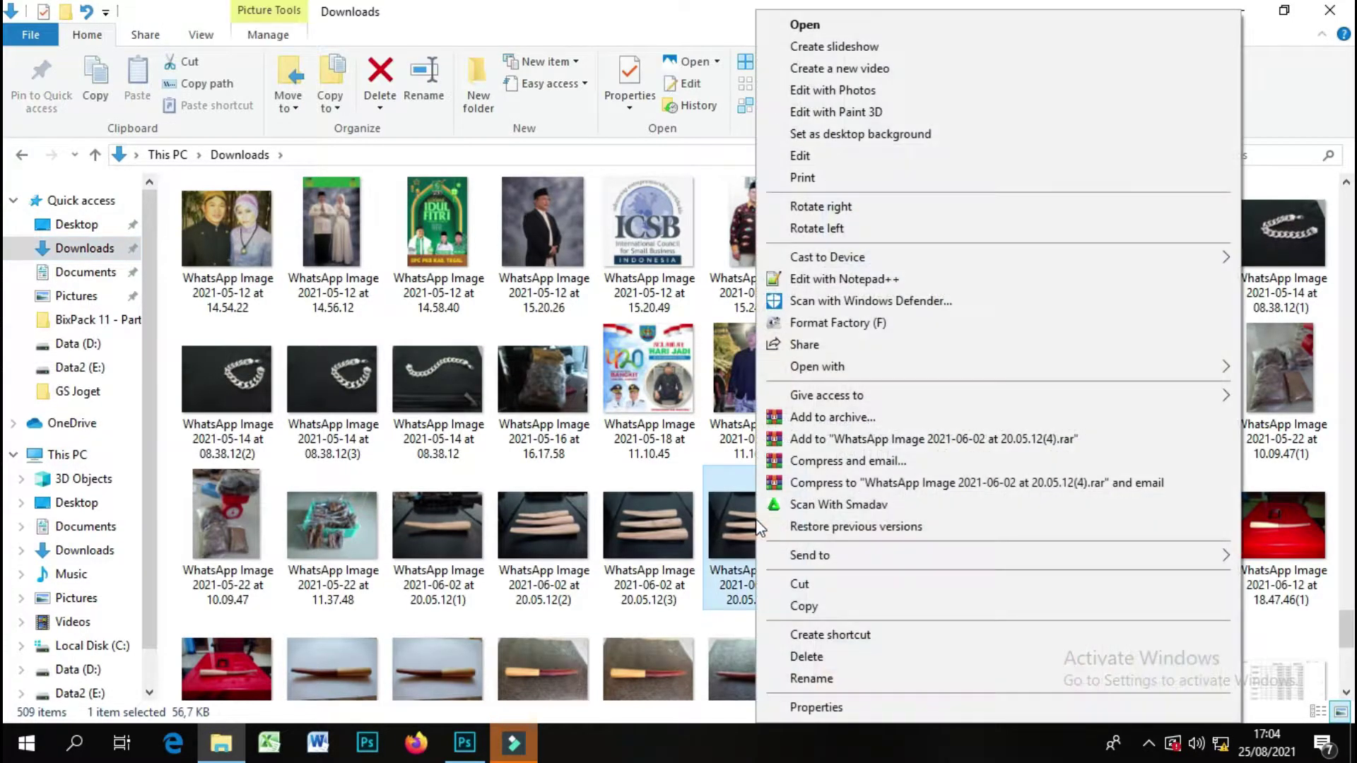
mouse_move(817, 367)
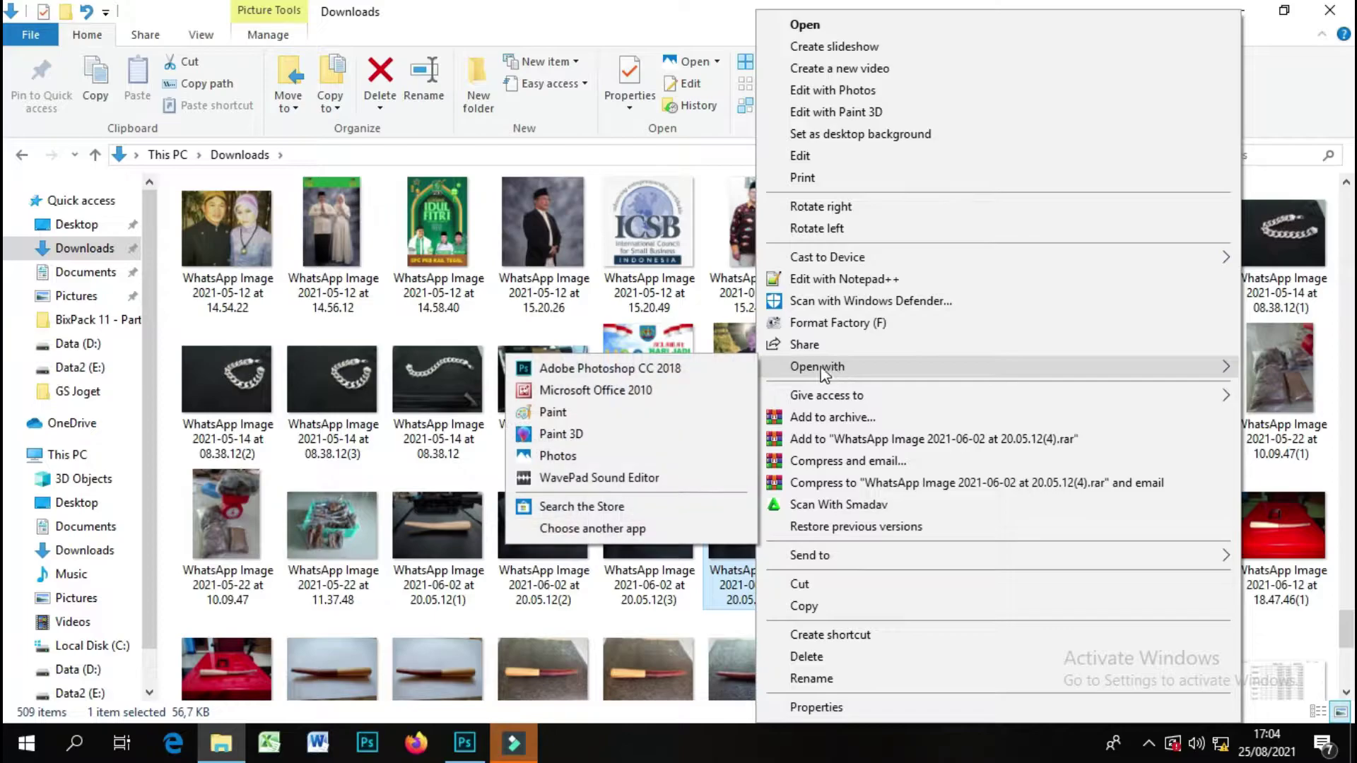
- Re-save the 20.05.12(4) photo from Paint as JPEG 'pipa' on the Desktop, then close Paint and Downloads
click(645, 414)
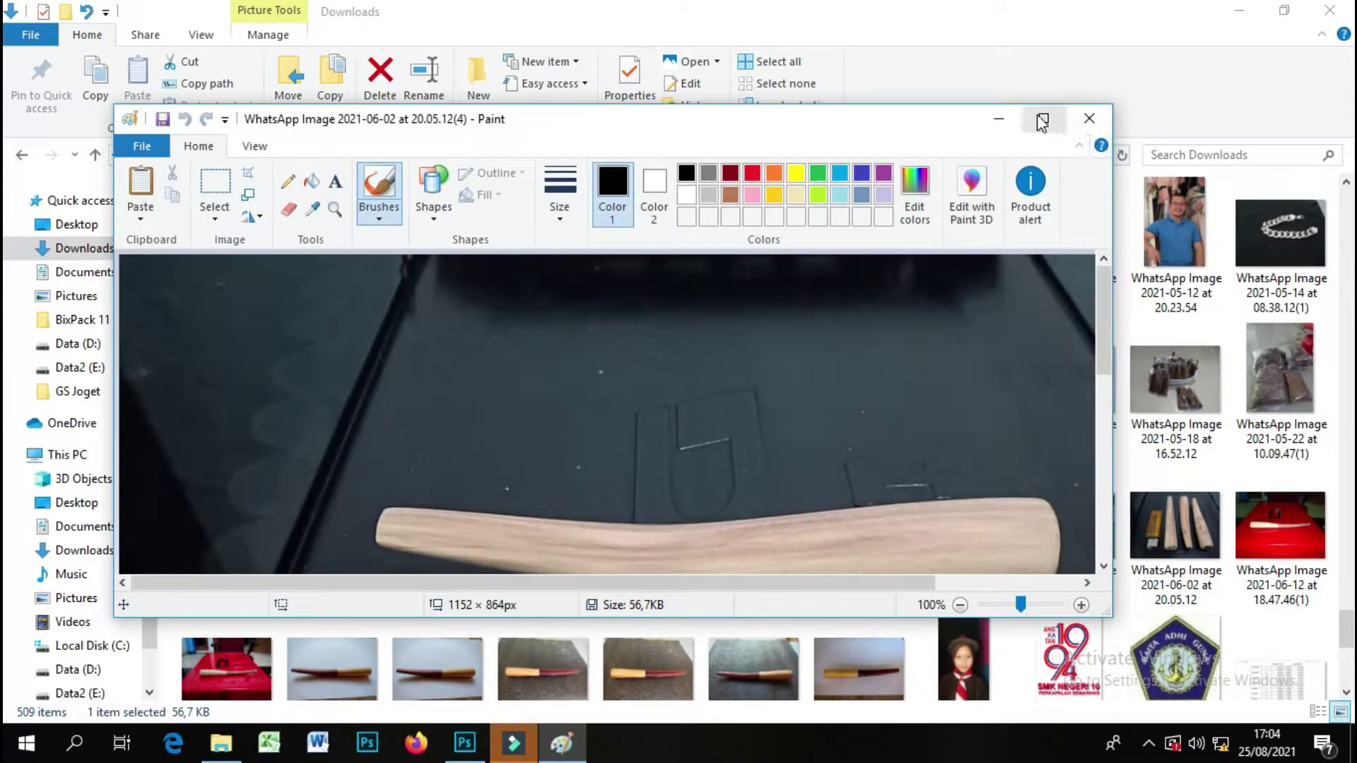
click(1043, 118)
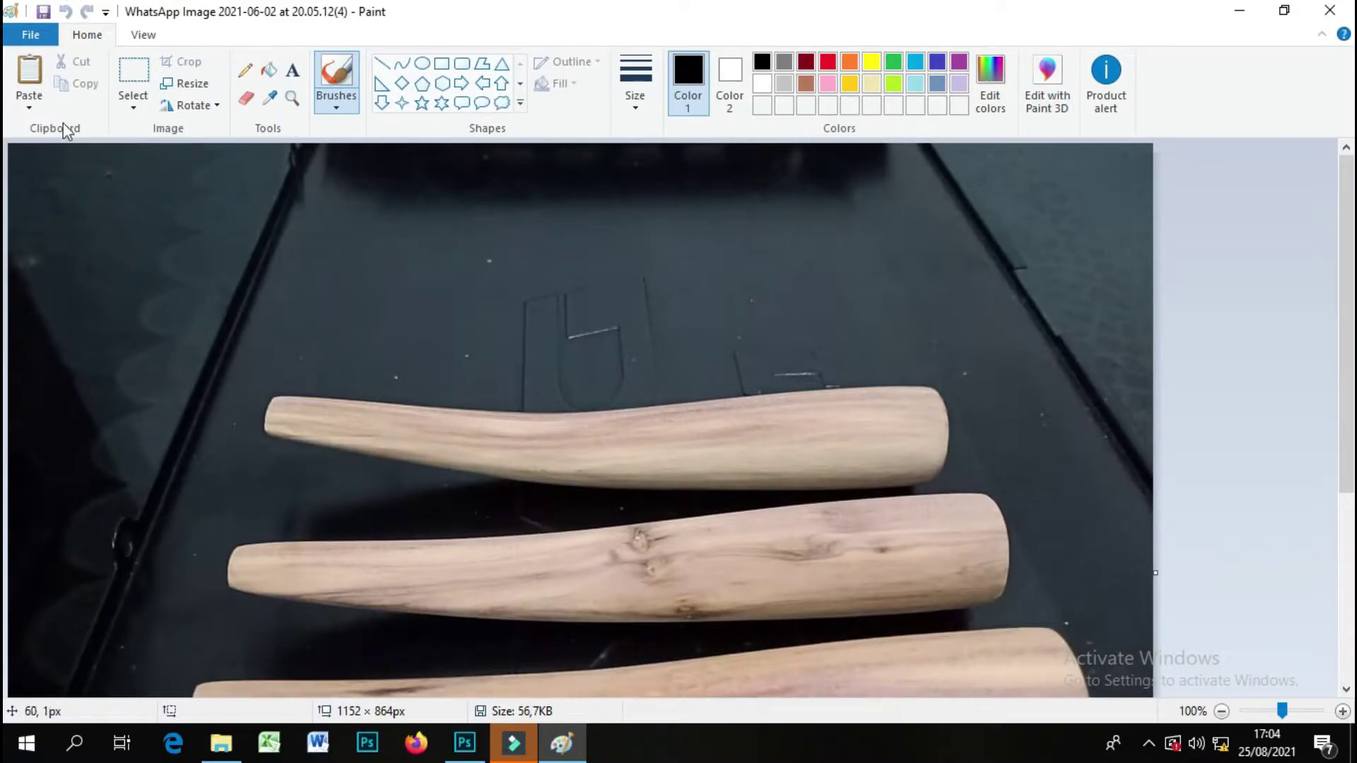
click(29, 36)
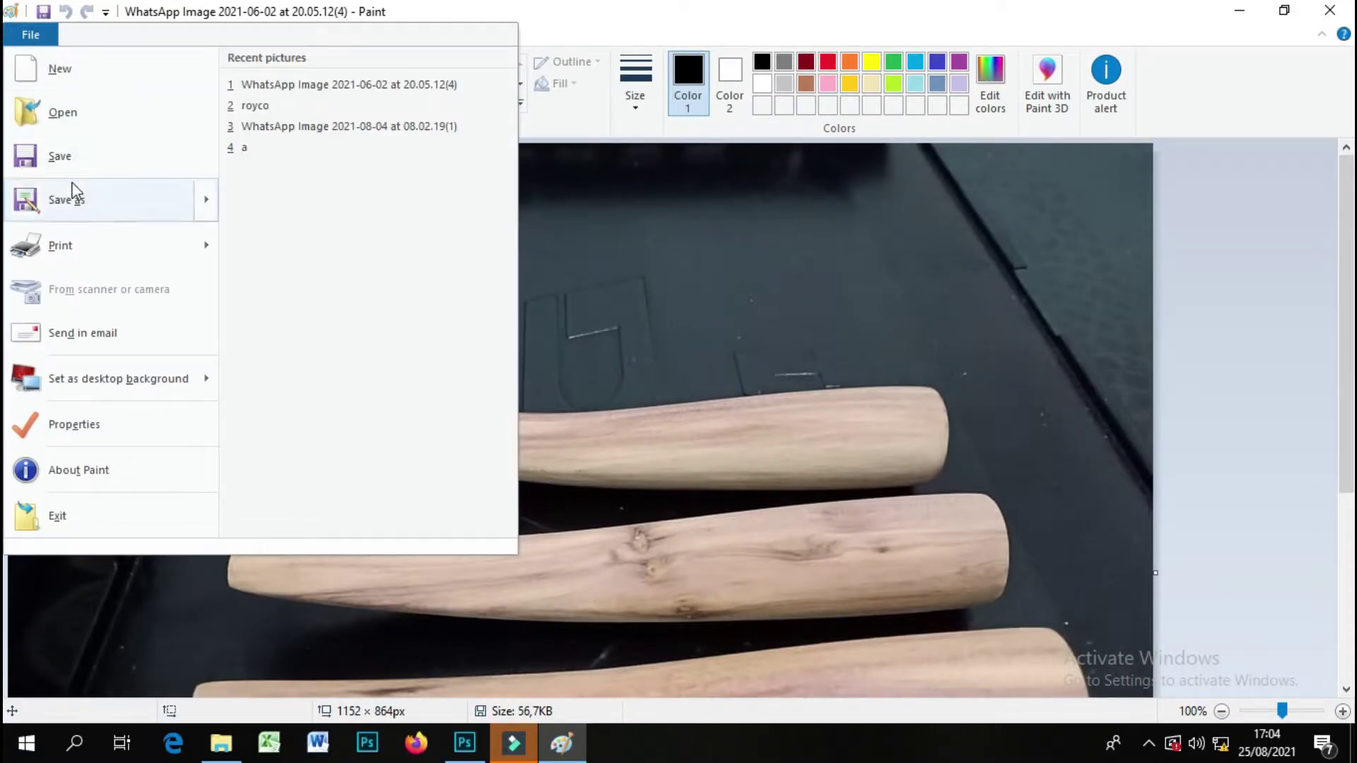
mouse_move(66, 201)
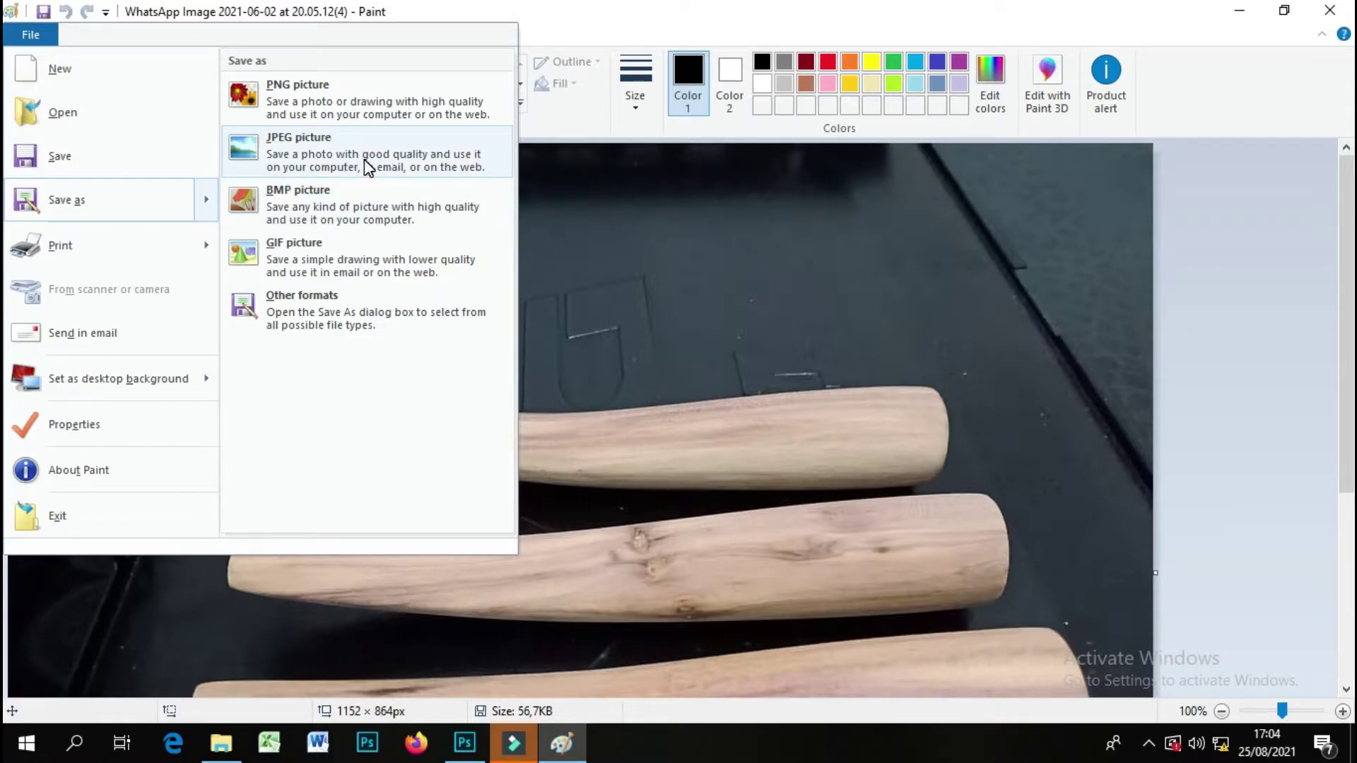
click(363, 159)
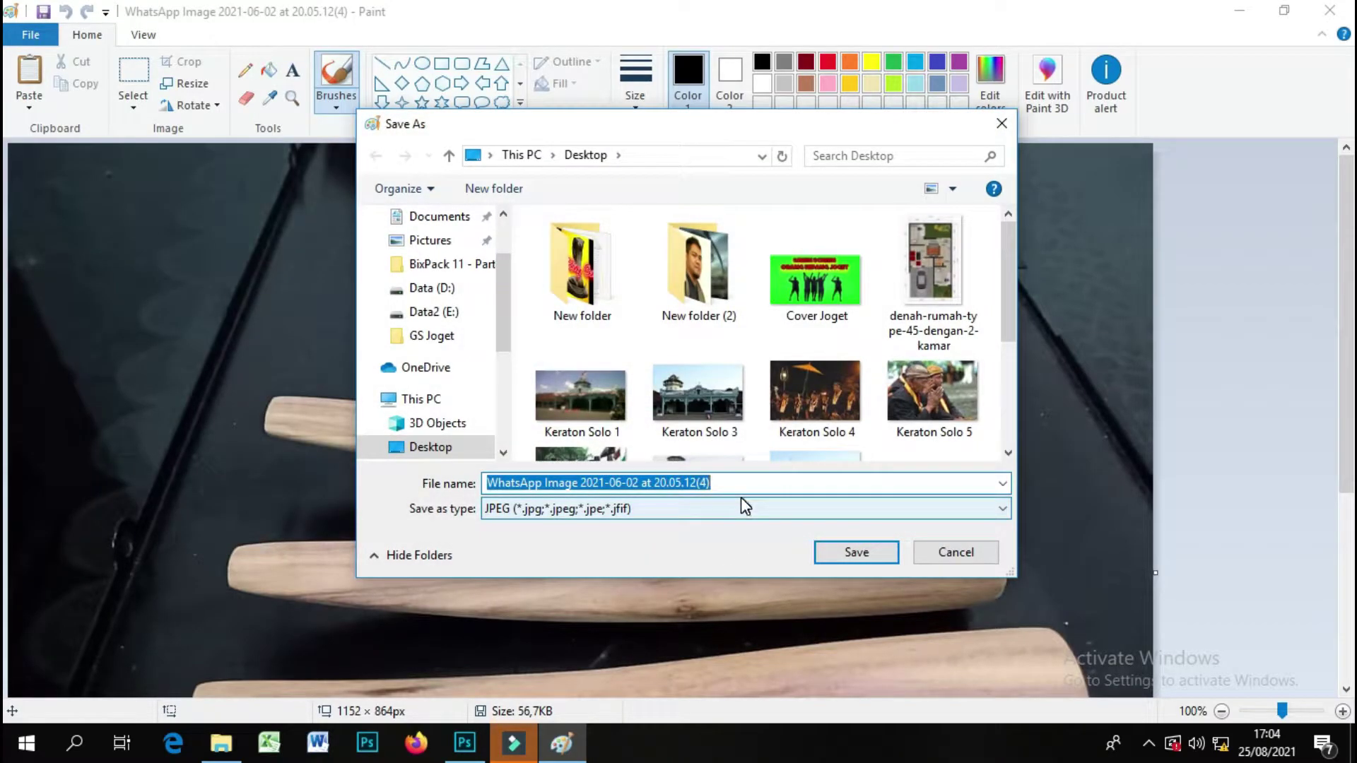
text(pipa)
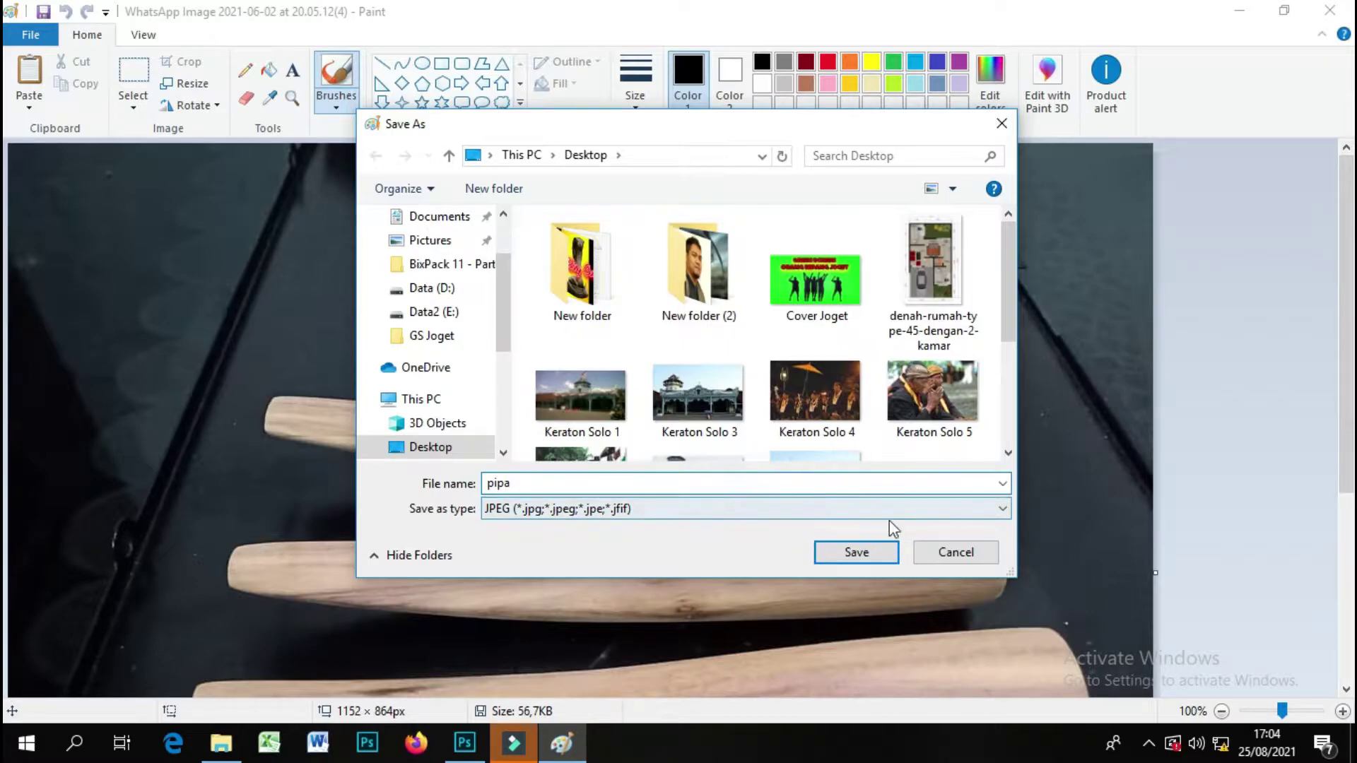
click(880, 548)
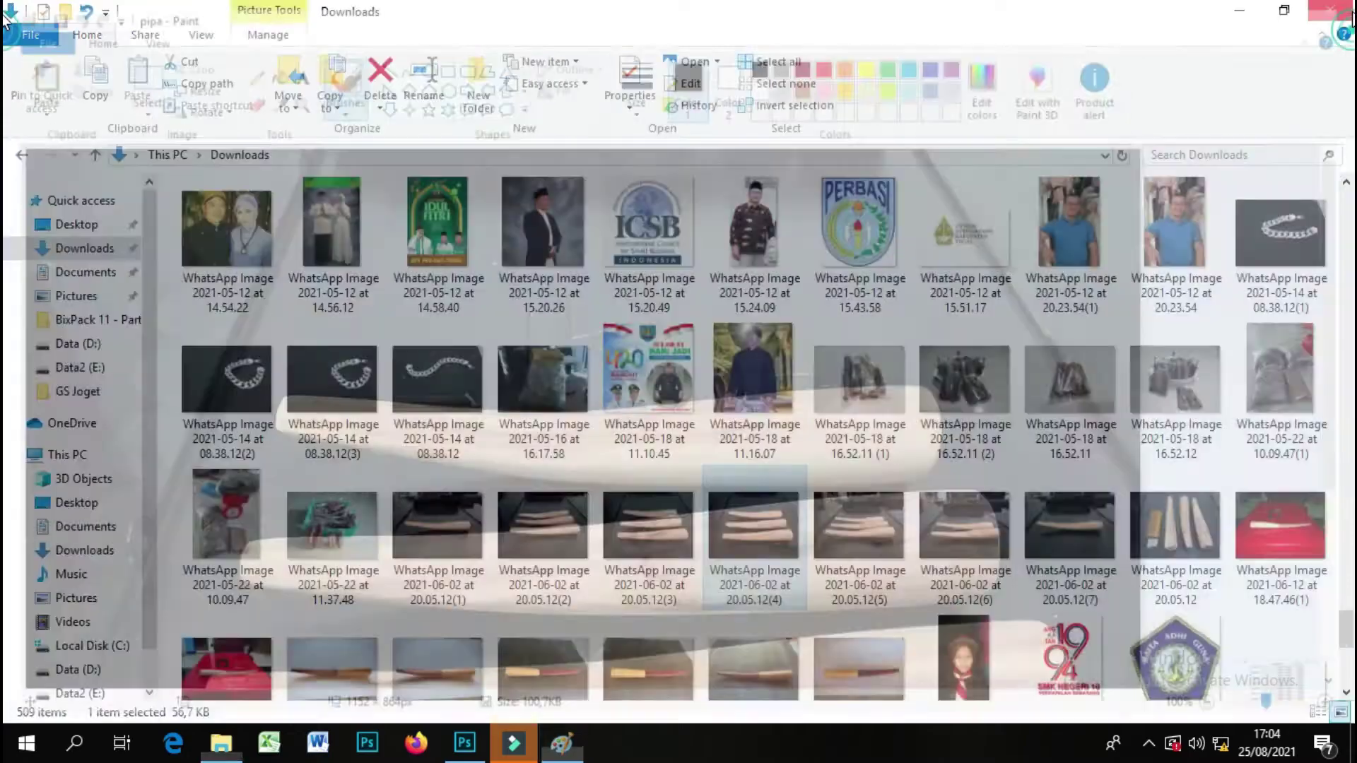
click(1339, 11)
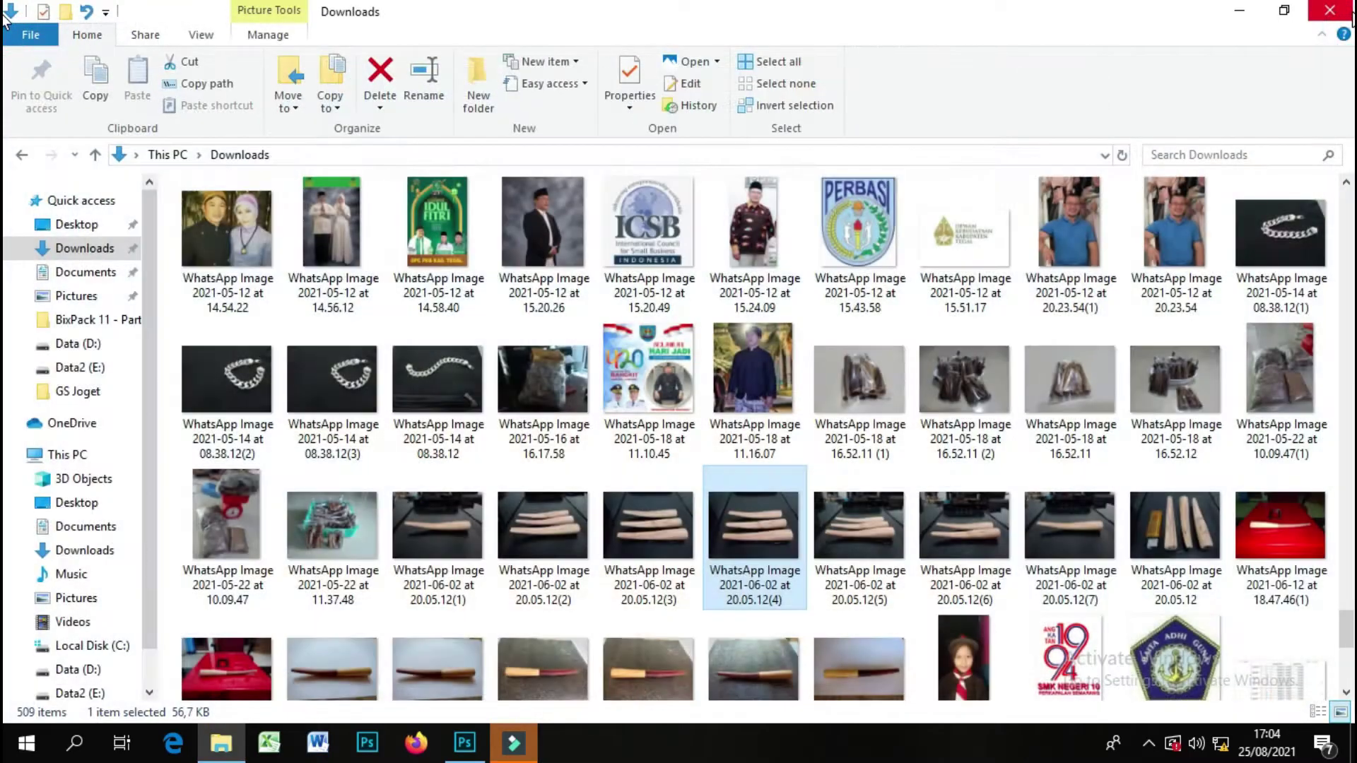
click(1319, 8)
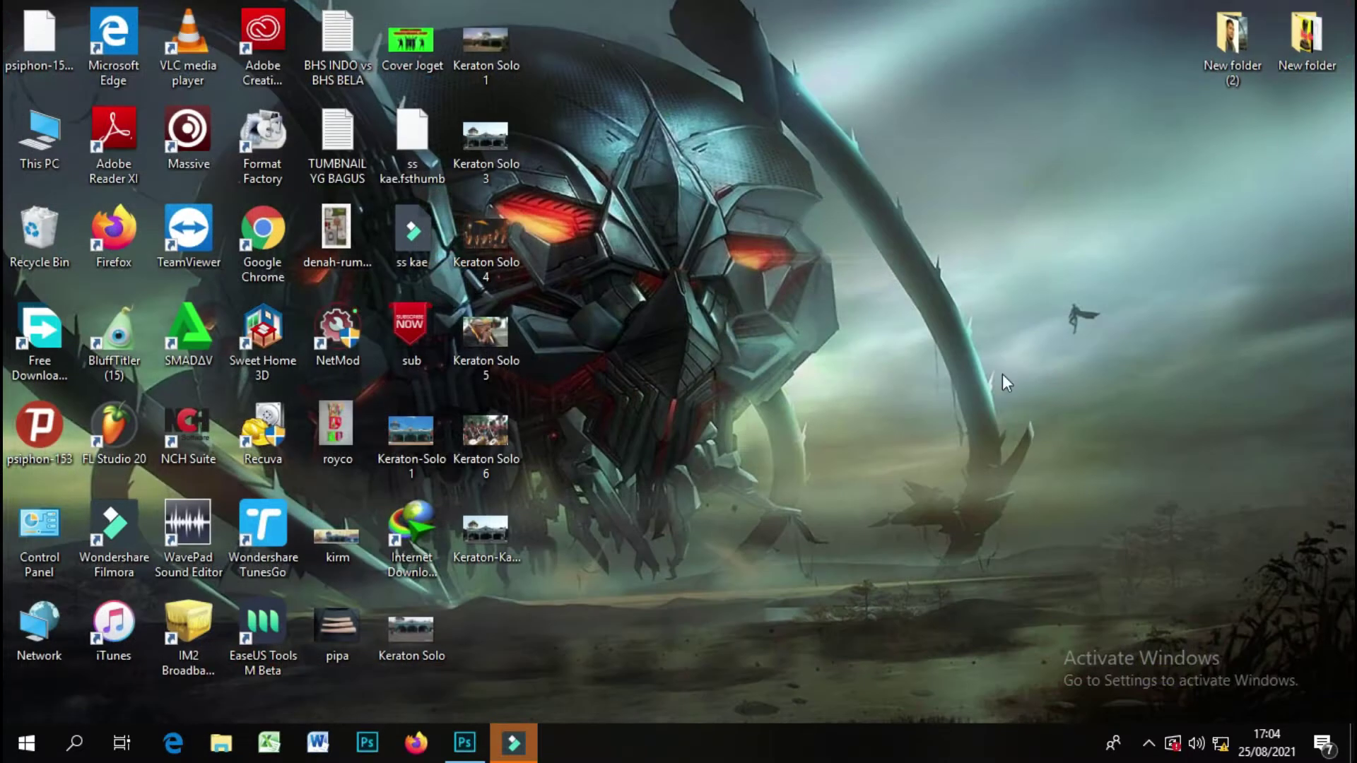
- Restore Photoshop and open pipa.jpg from the Desktop as a new document
click(452, 749)
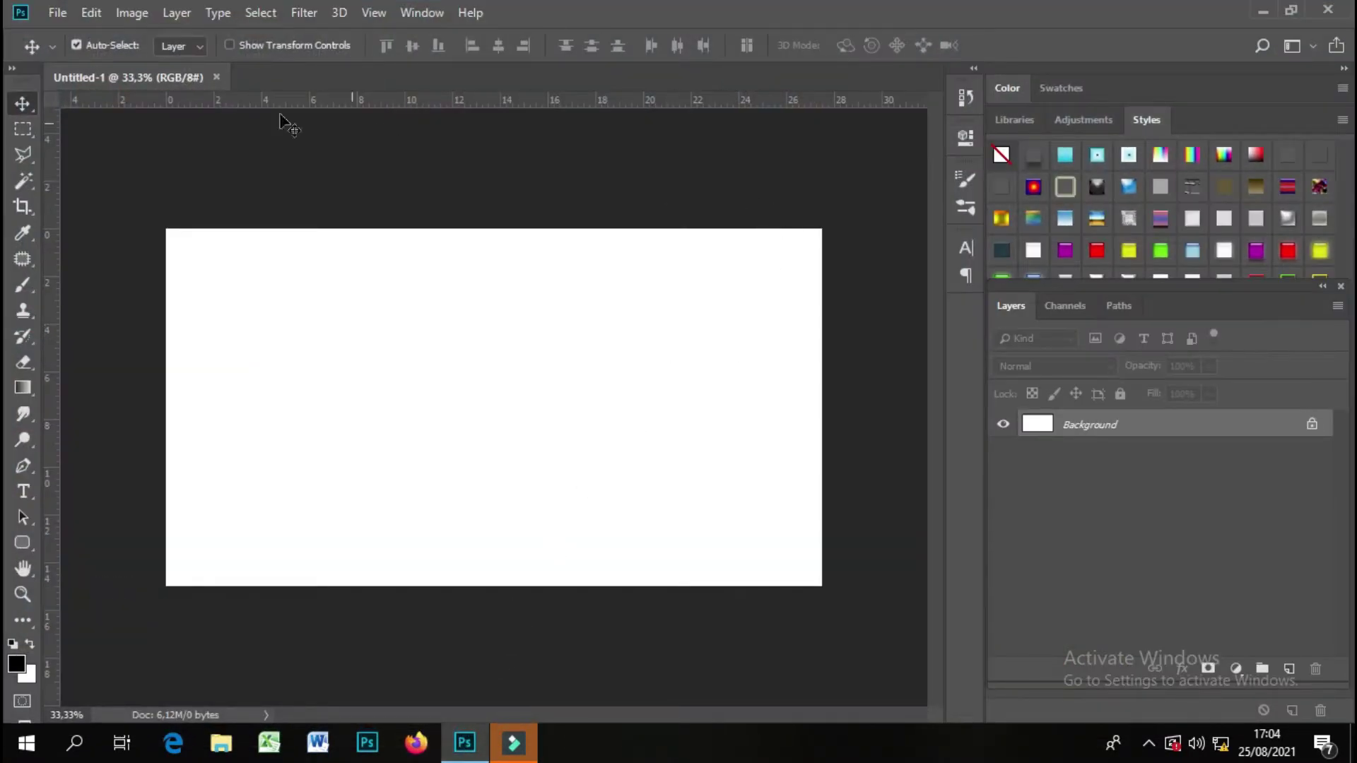
click(56, 24)
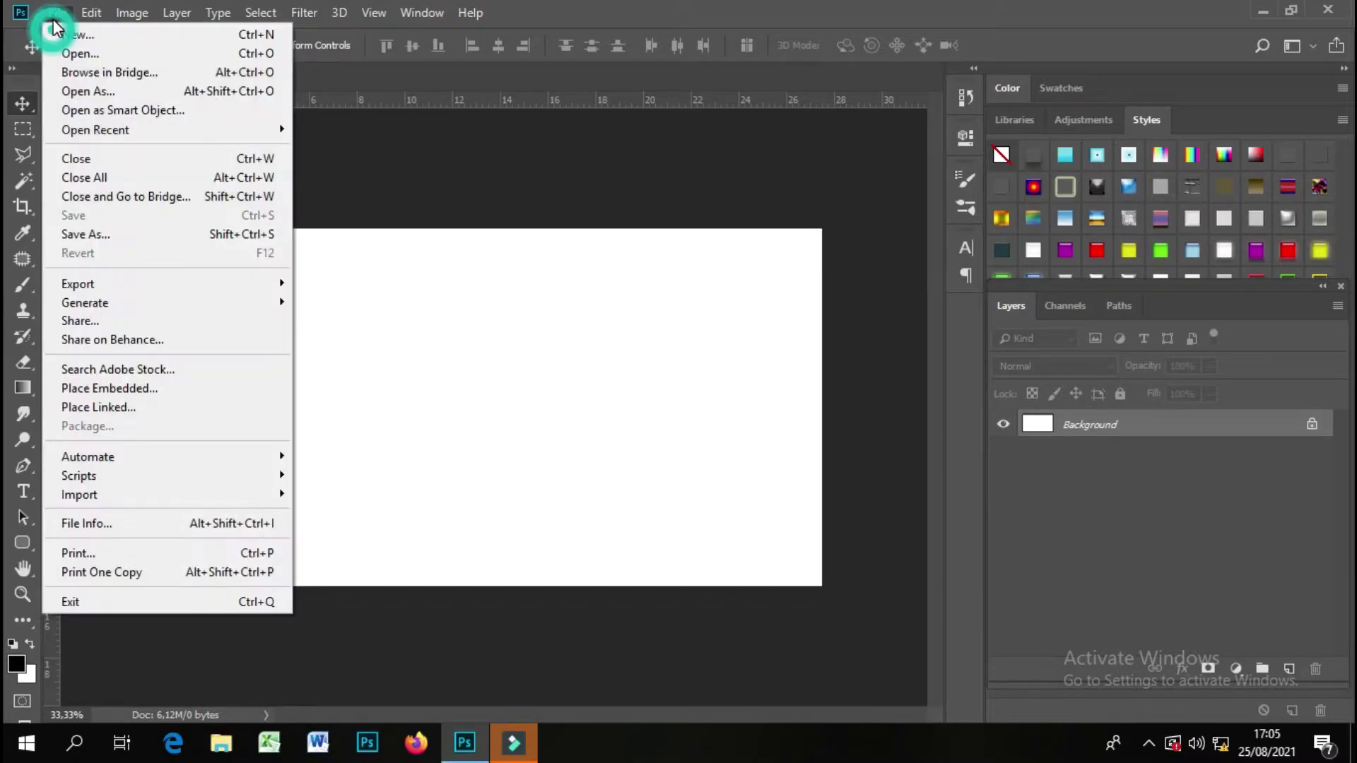
click(75, 55)
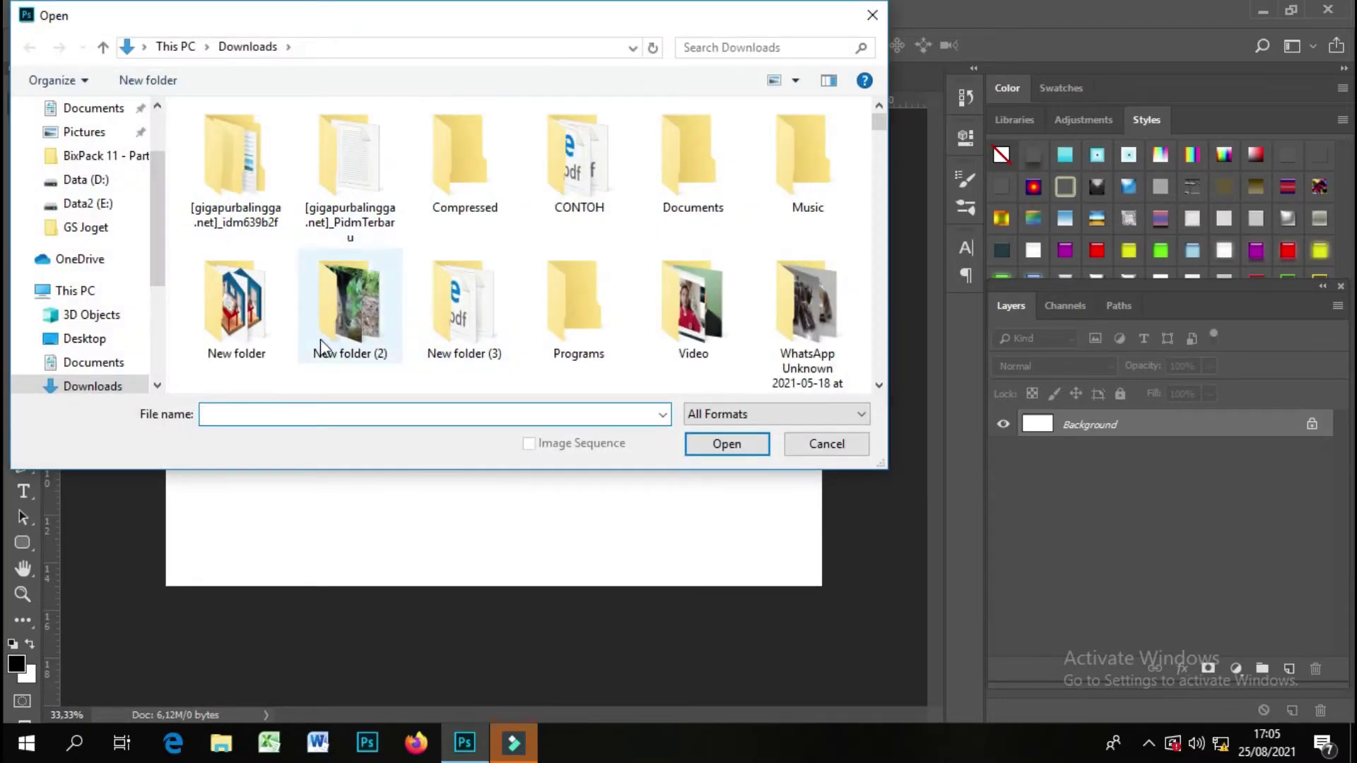
click(102, 338)
scroll(642, 332, down, 2)
scroll(643, 332, down, 2)
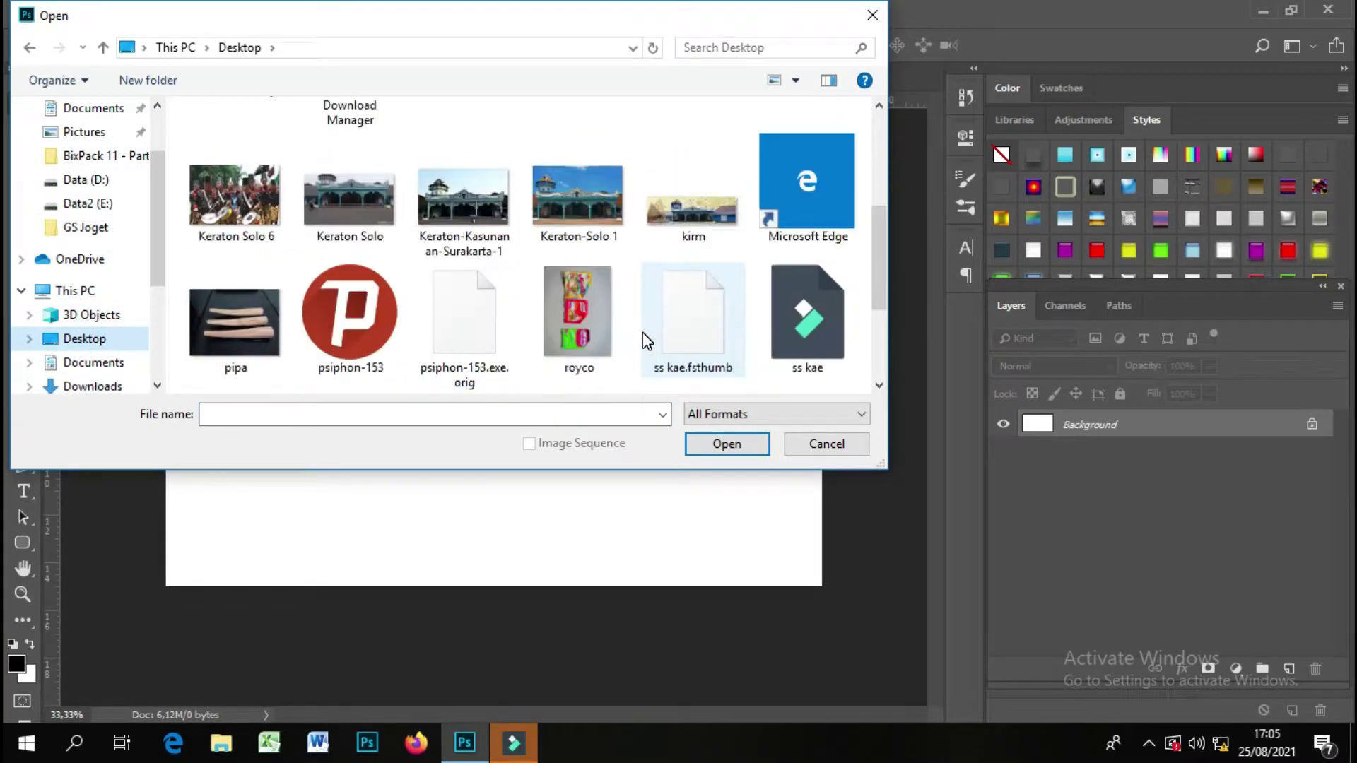
scroll(602, 354, down, 2)
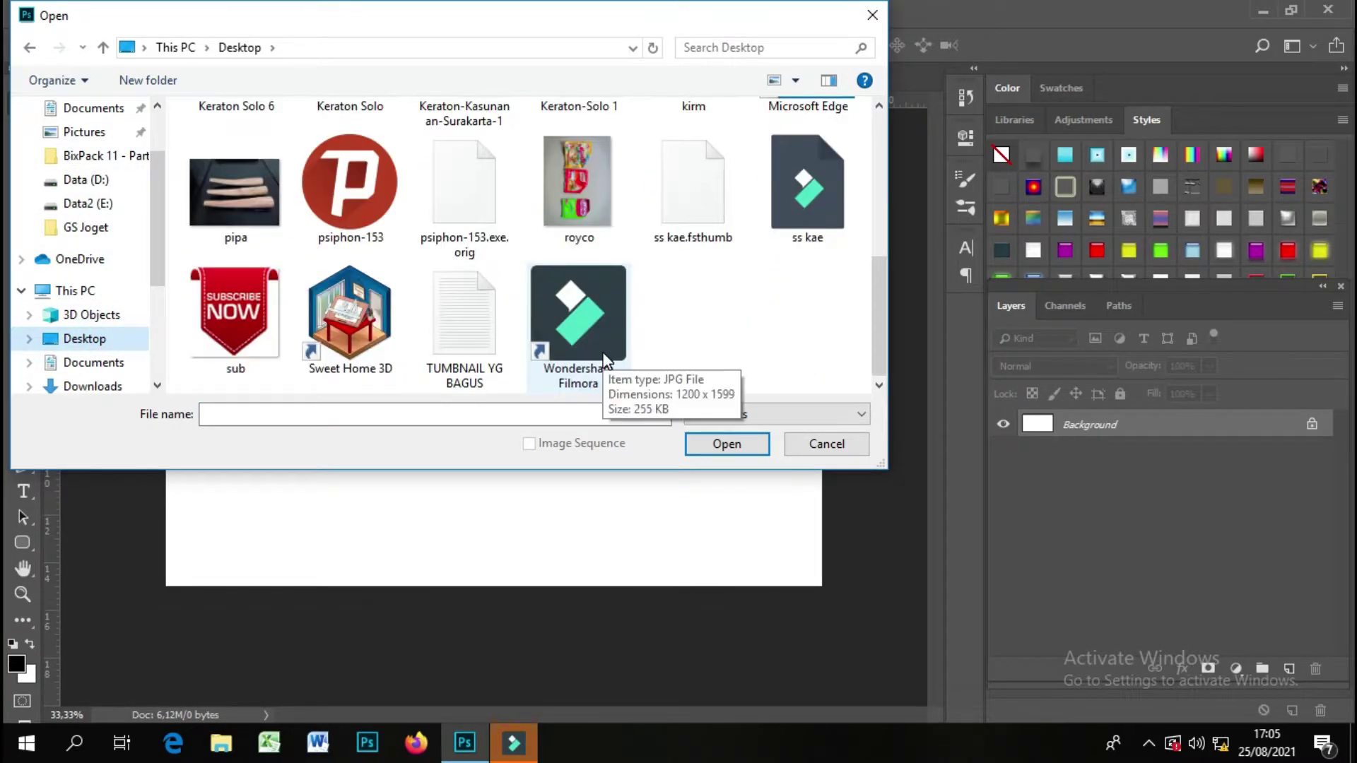
scroll(669, 333, up, 1)
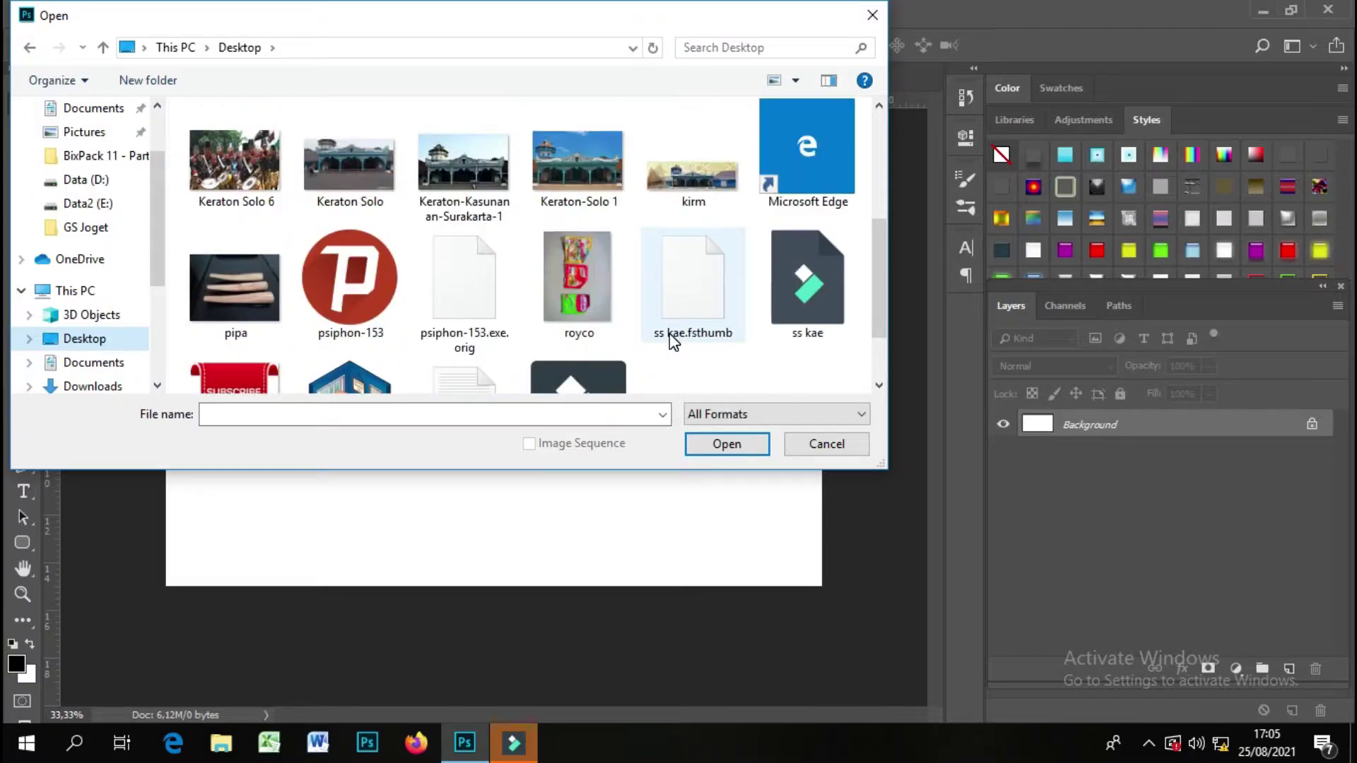
click(230, 278)
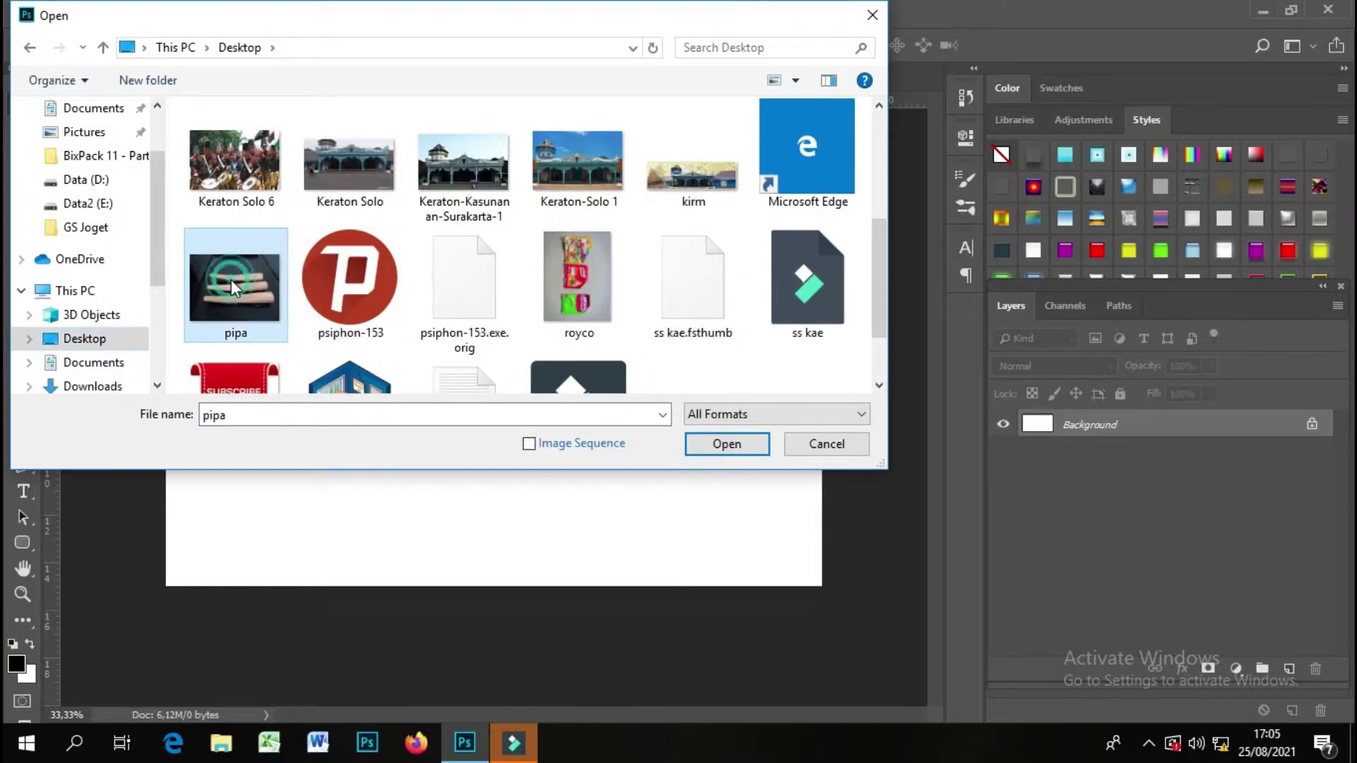
click(753, 446)
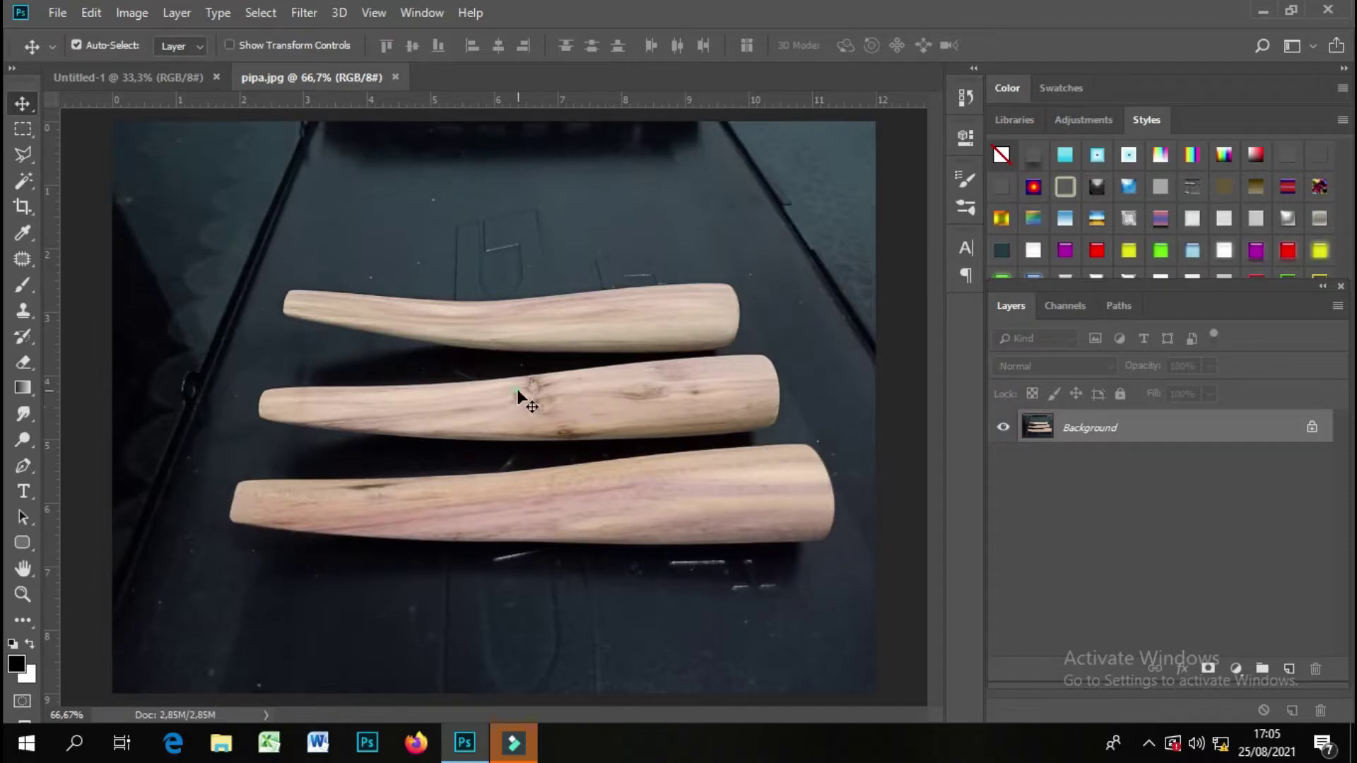
- Try dragging the photo with the Move tool, dismissing the locked Background warning twice
drag(517, 391, 689, 381)
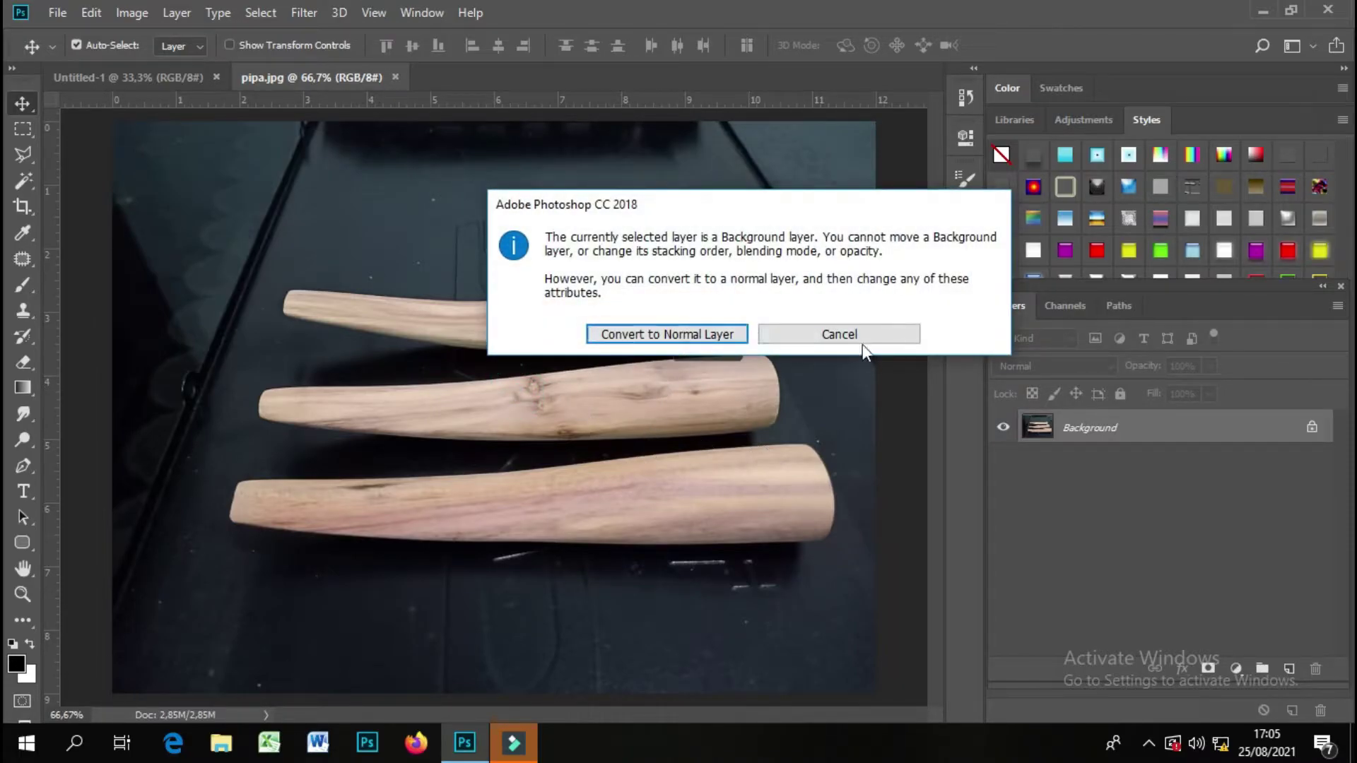
click(862, 343)
drag(836, 358, 850, 373)
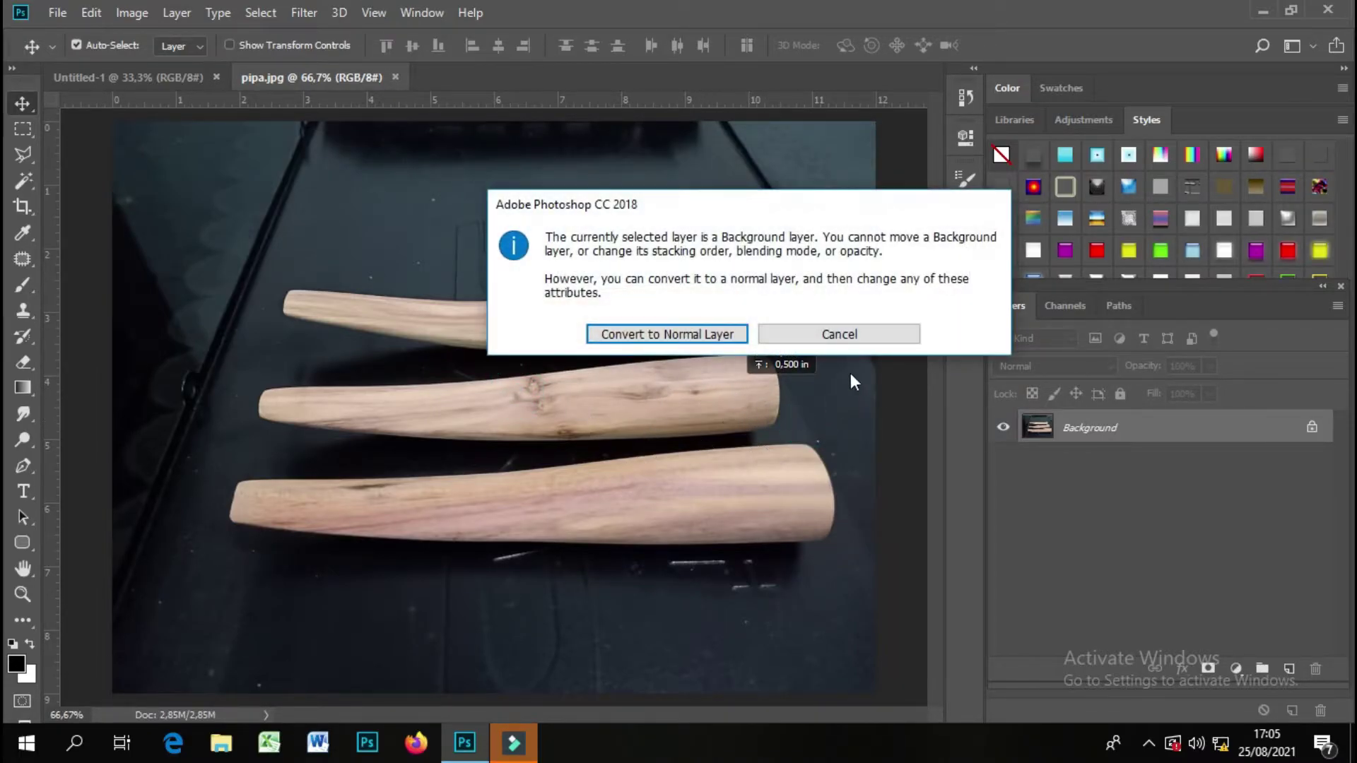
click(868, 337)
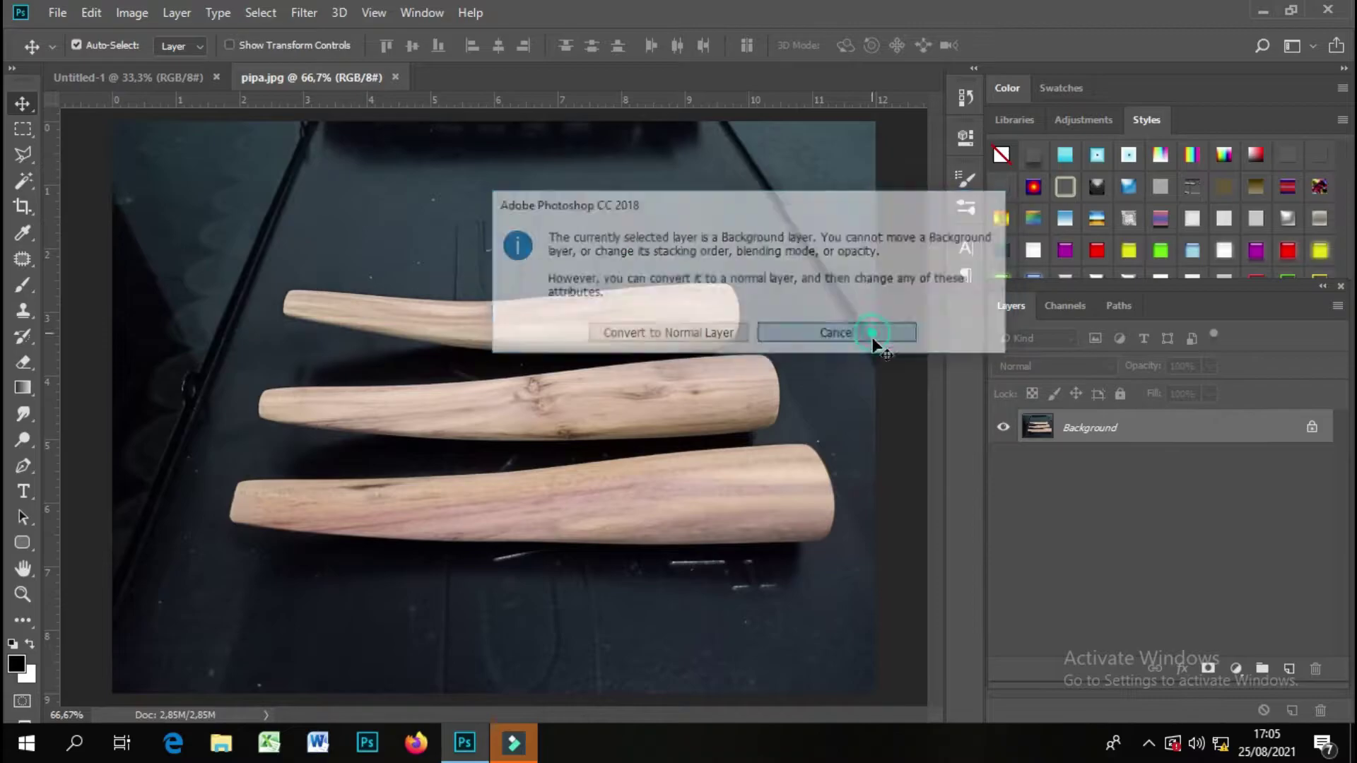
- Convert the Background to Layer 0, nudge it, then close pipa.jpg without saving
double_click(1204, 432)
click(904, 212)
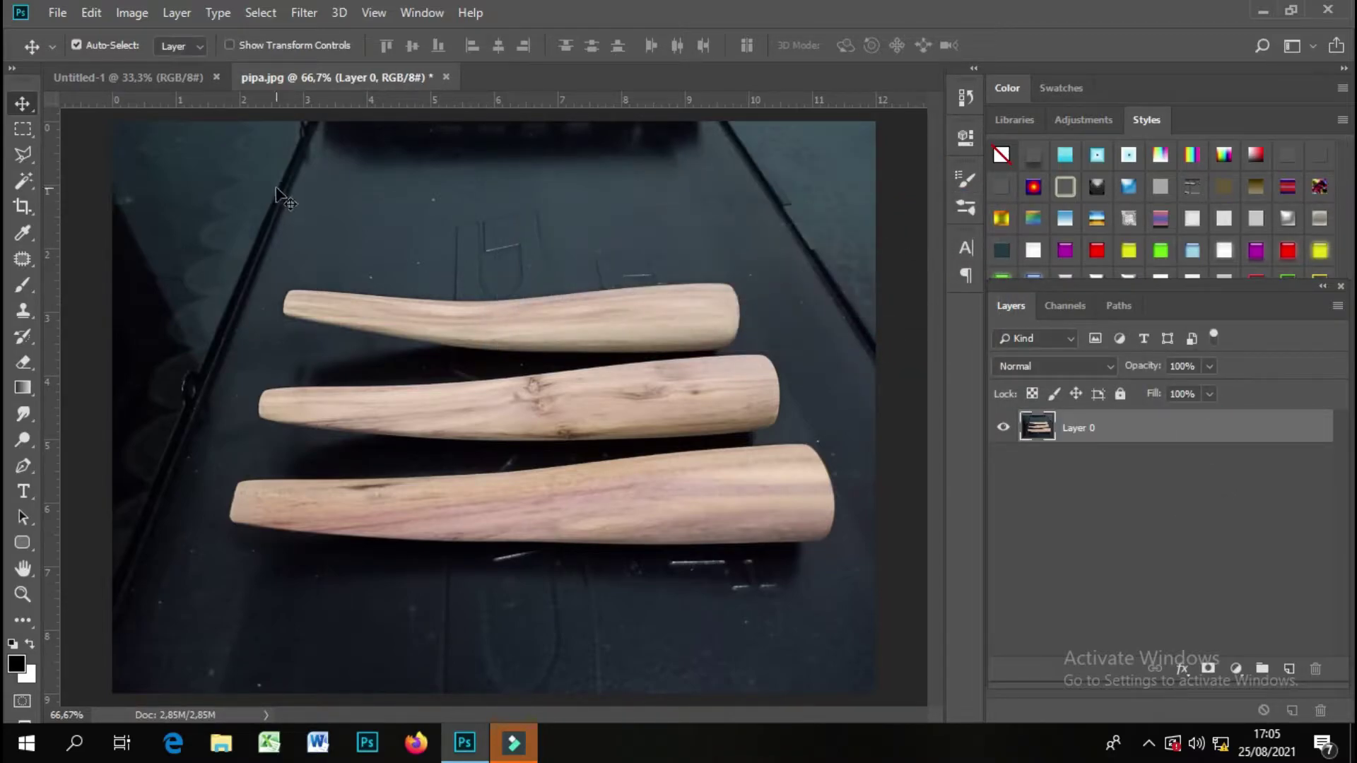
mouse_move(276, 189)
mouse_down()
mouse_move(335, 237)
mouse_move(271, 210)
mouse_up()
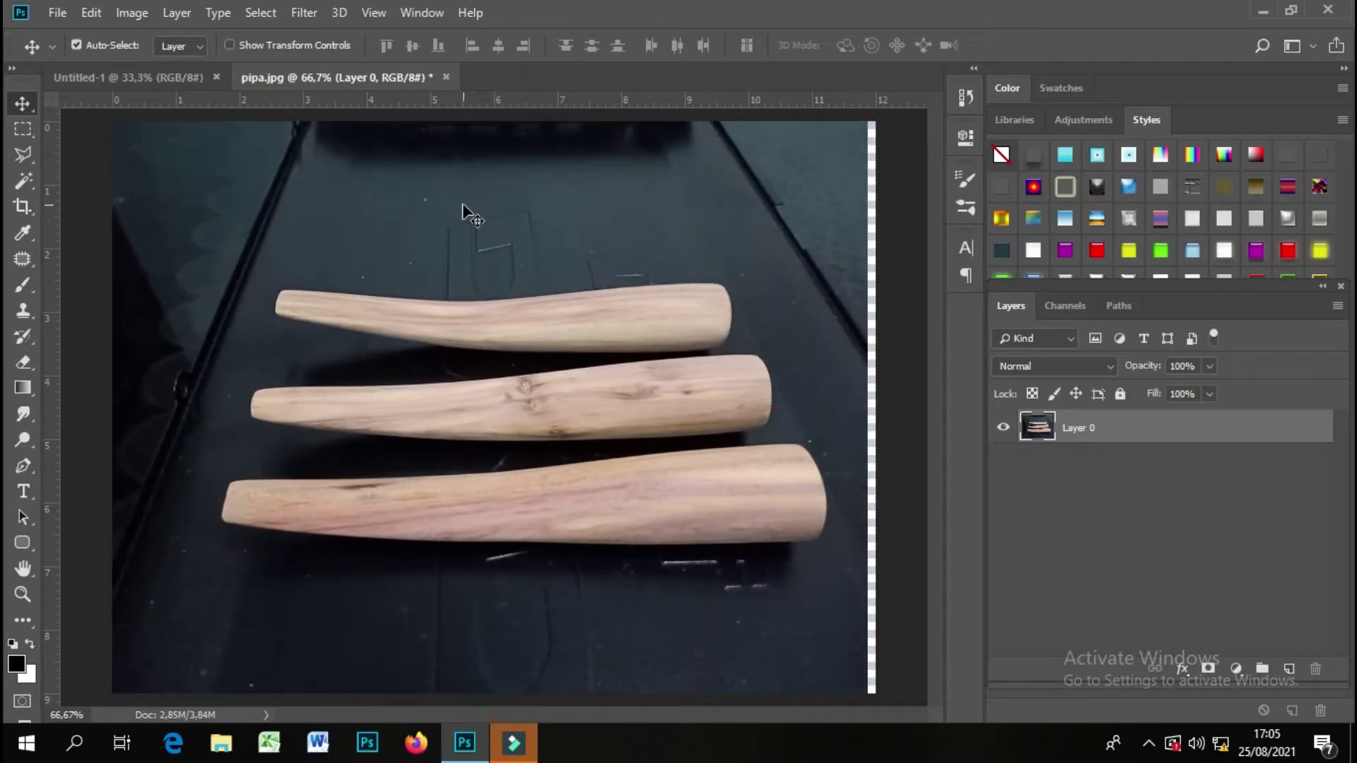
click(448, 78)
click(669, 290)
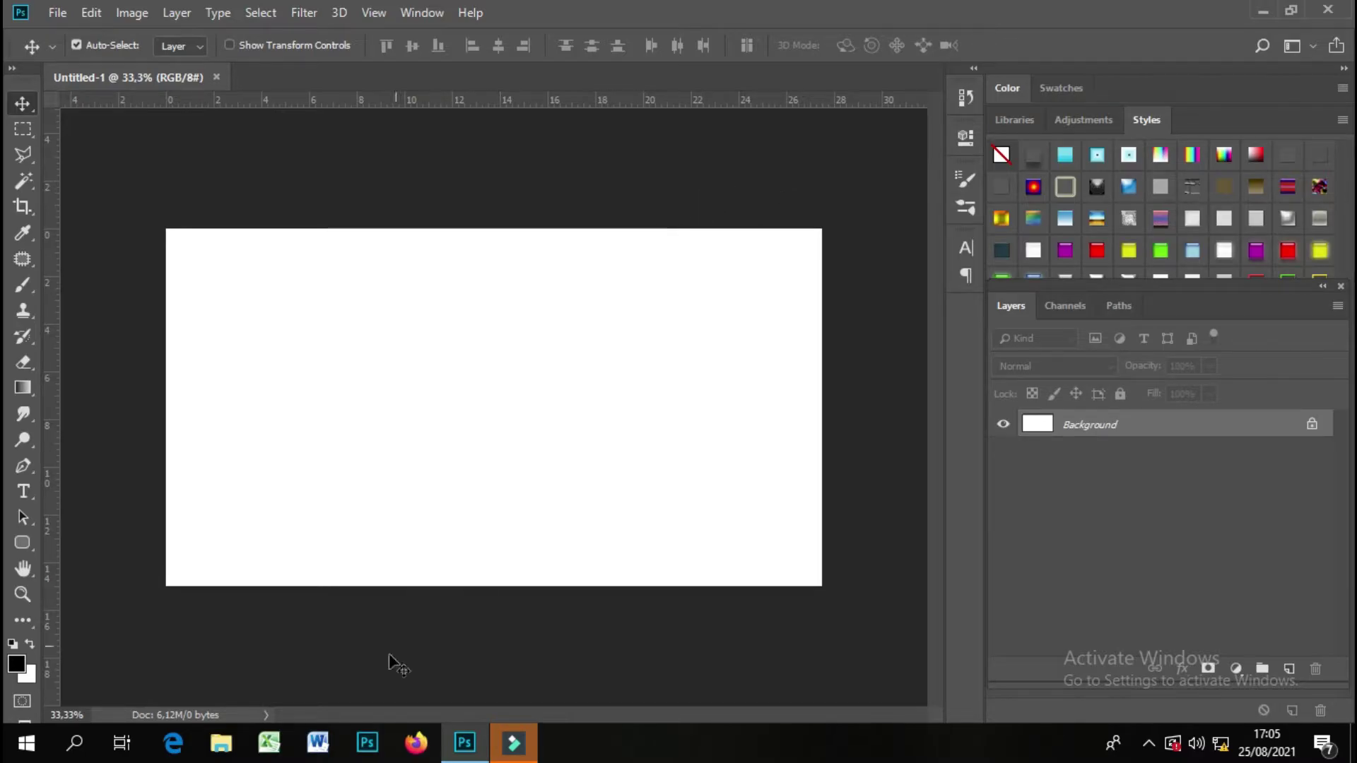
- Switch to Word and start inserting a picture from the Downloads folder
click(318, 743)
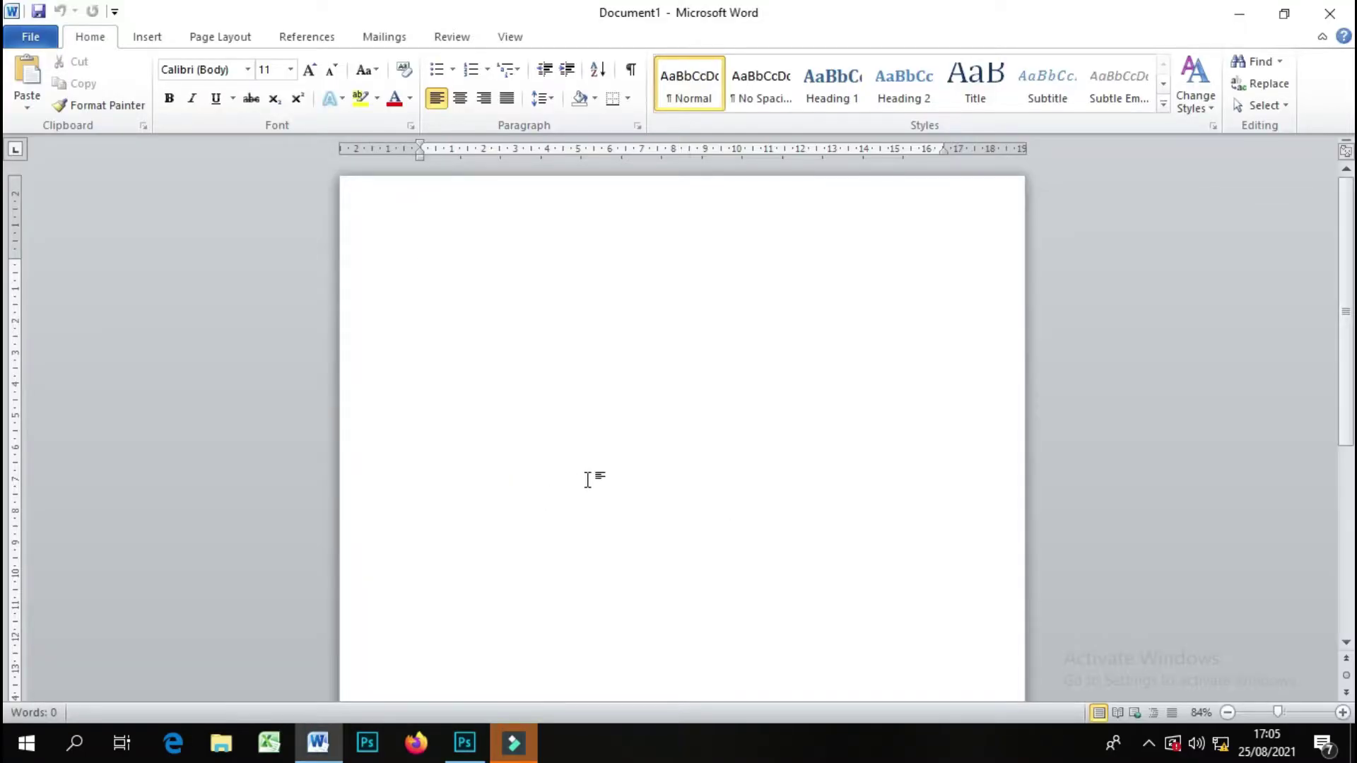
click(147, 37)
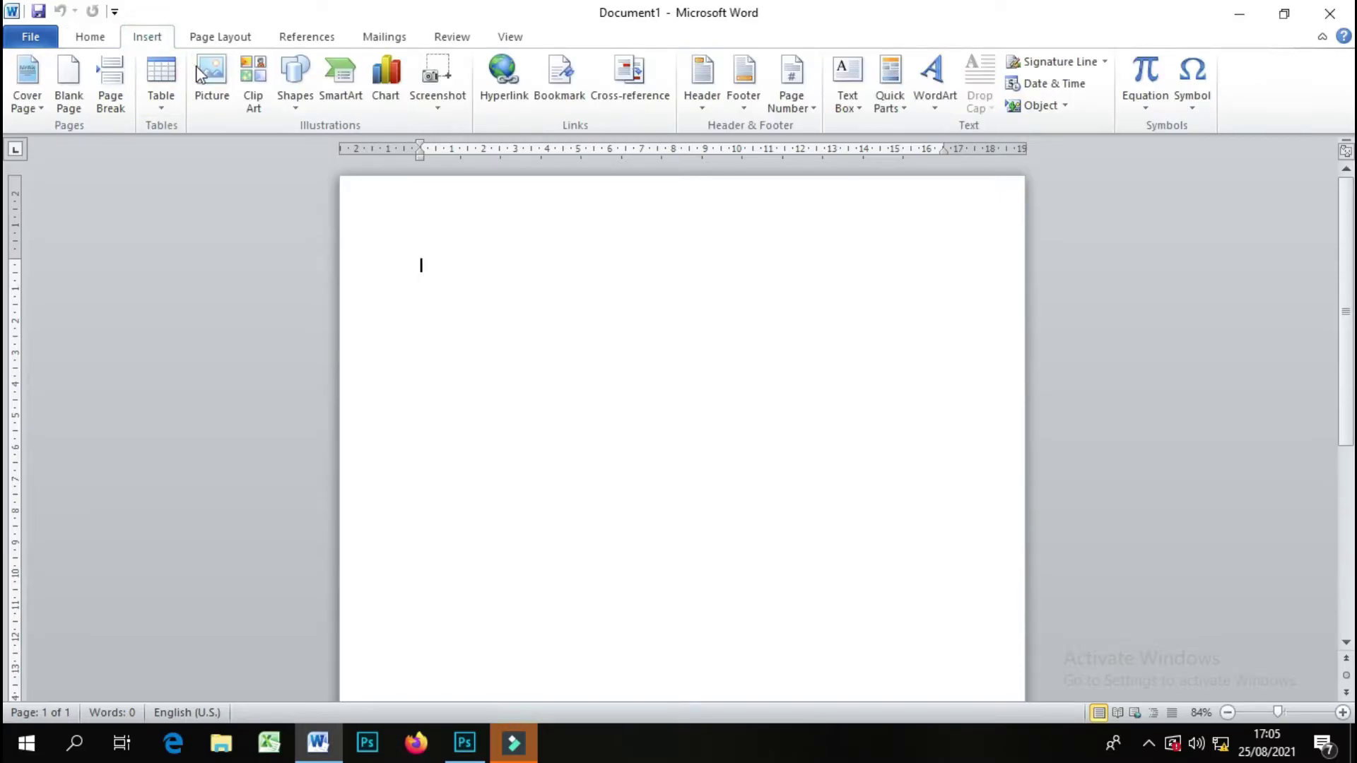
click(212, 78)
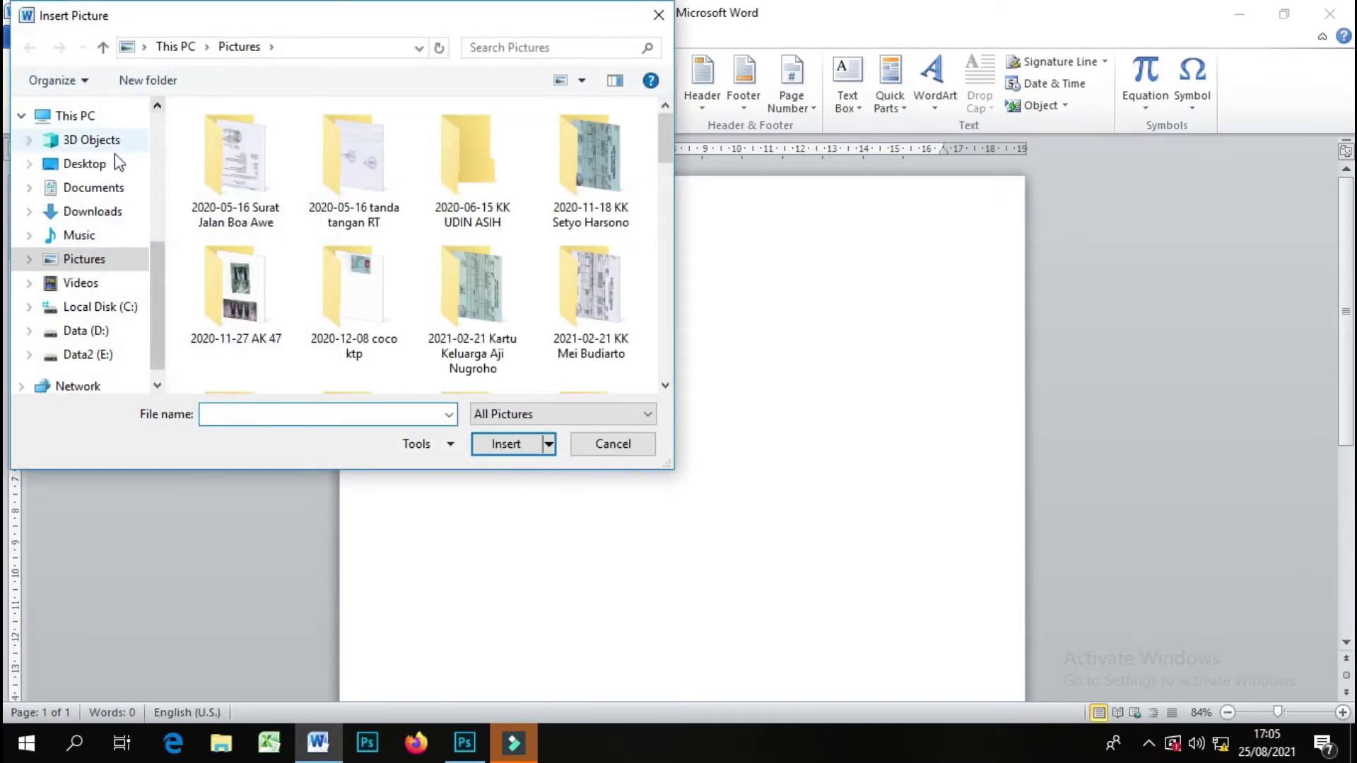
click(109, 210)
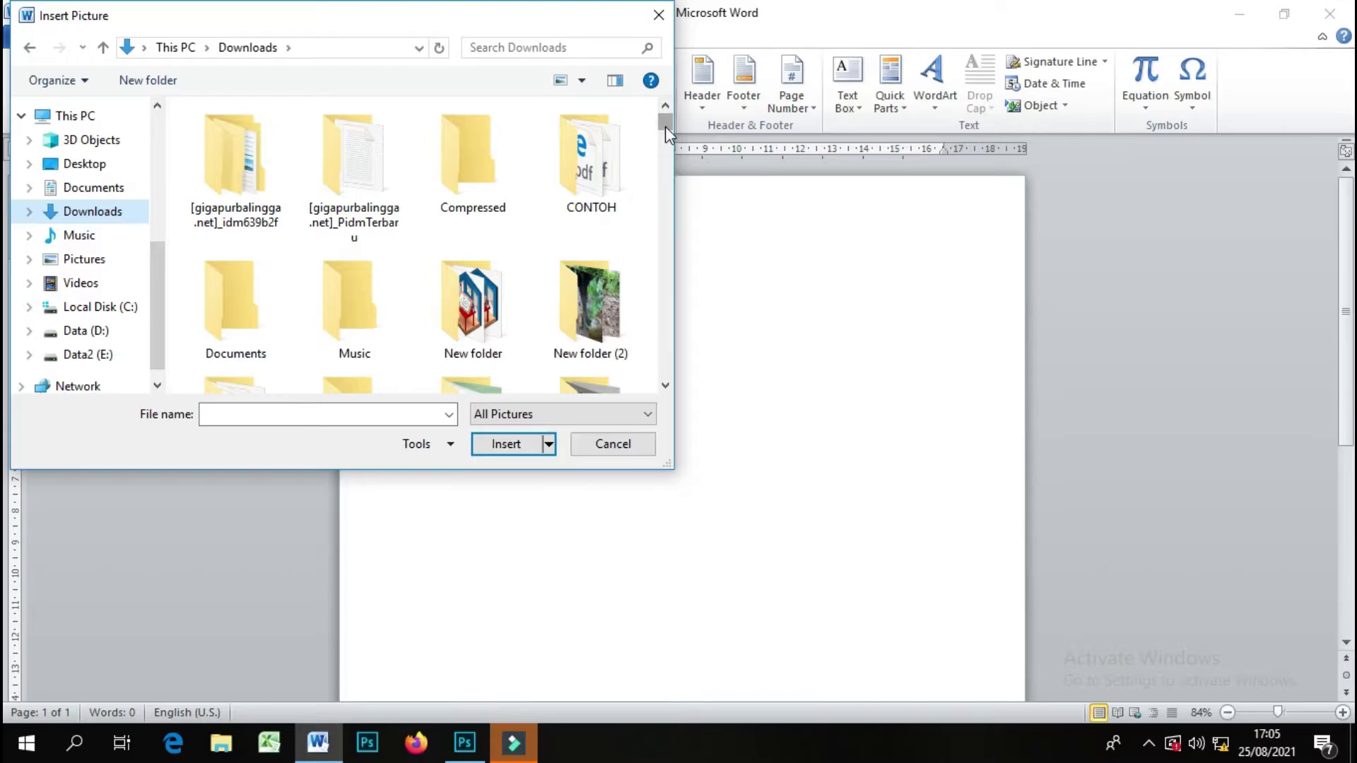
- Insert the WhatsApp Image 2021-03-06 at 16.18.35(2) Syailendra photo into the document
drag(665, 126, 676, 293)
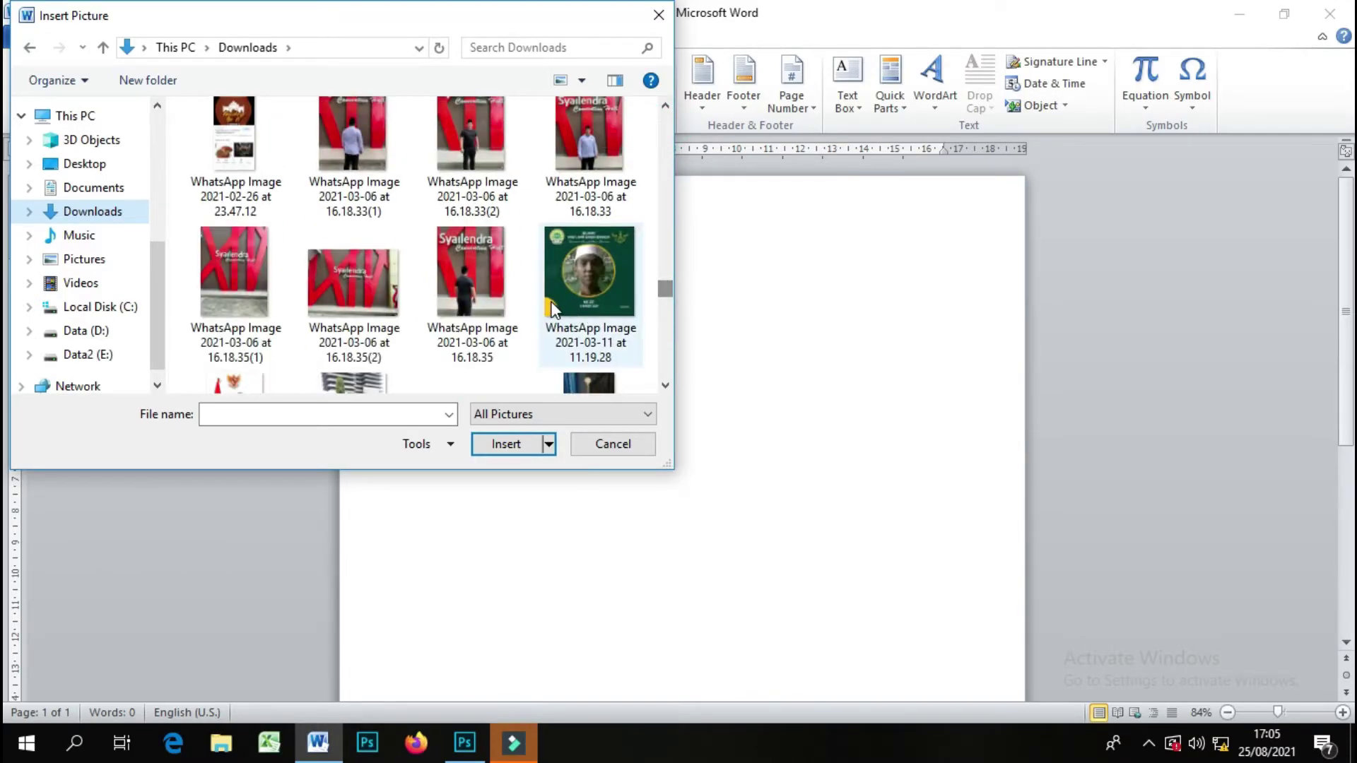
scroll(550, 301, up, 2)
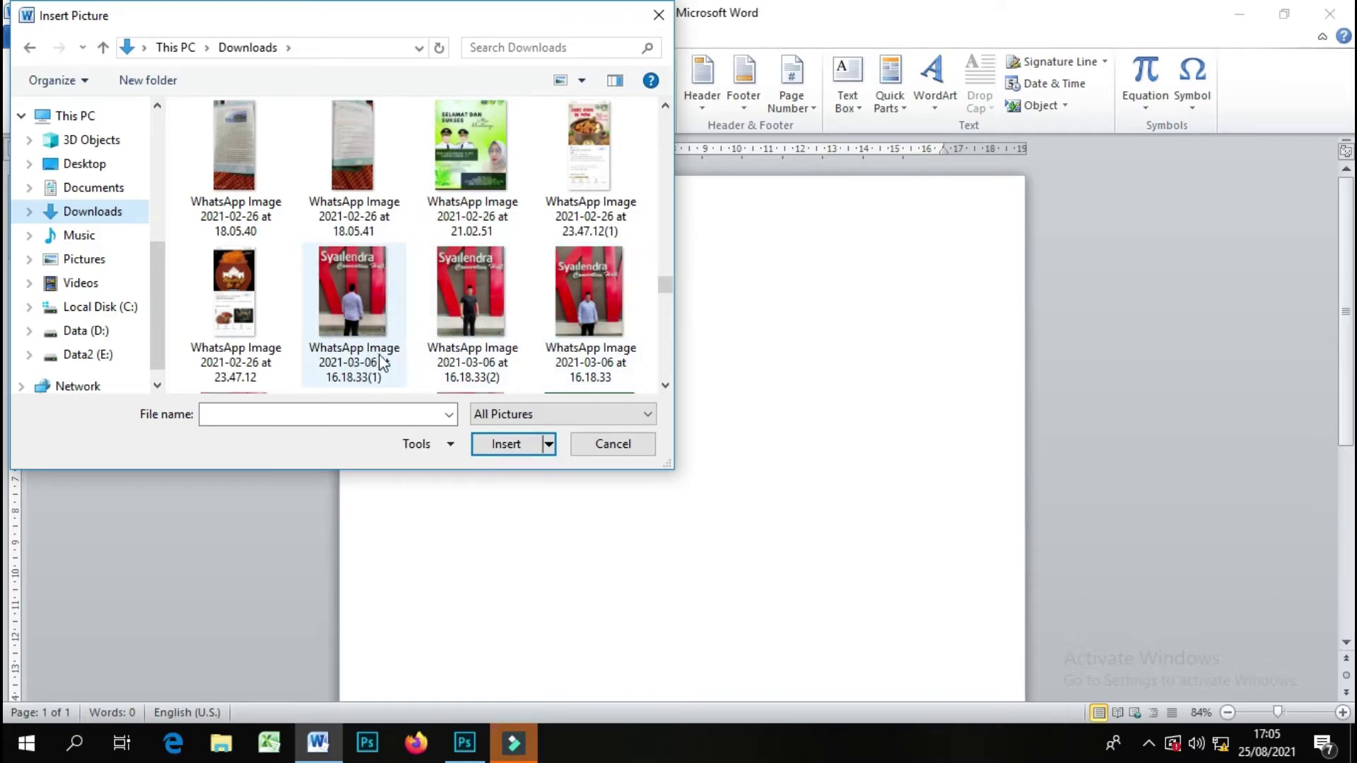
scroll(515, 309, down, 1)
scroll(515, 308, up, 1)
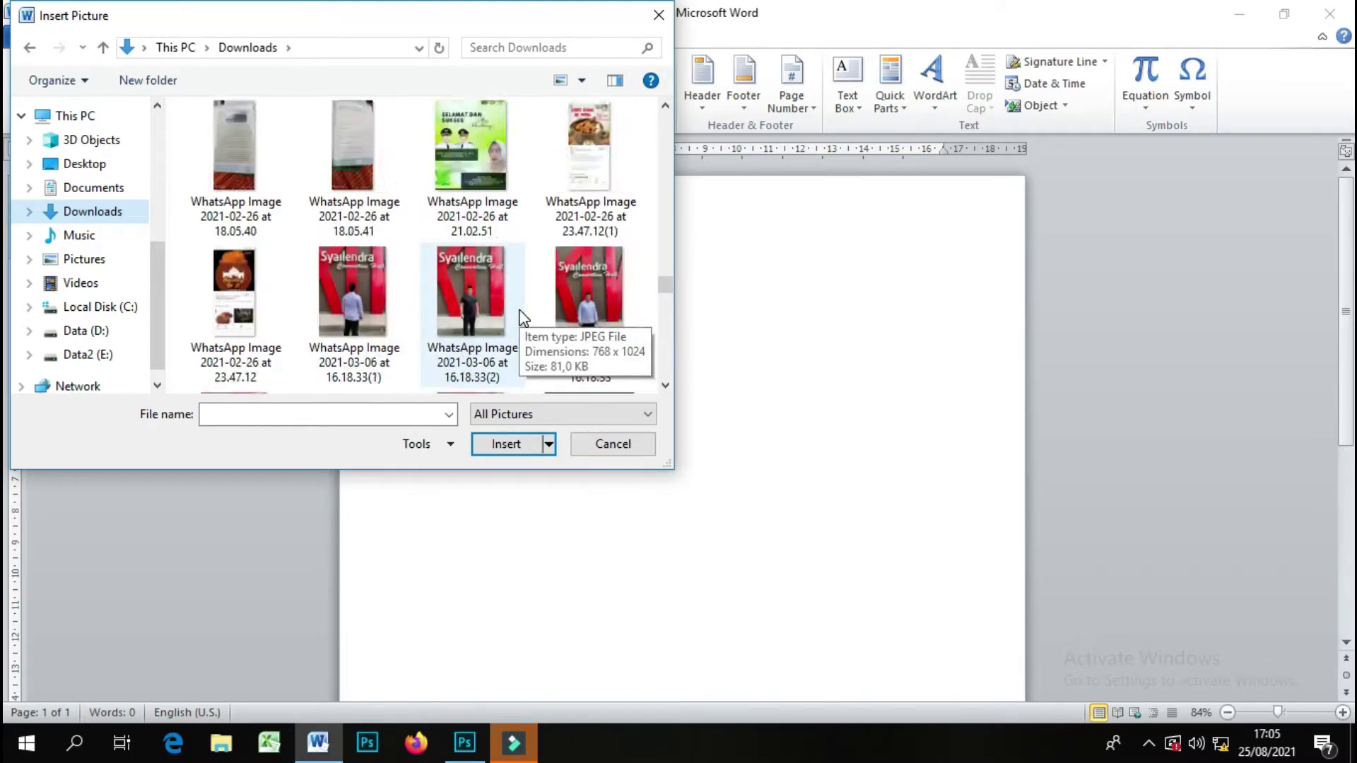
scroll(519, 314, up, 3)
scroll(523, 318, up, 3)
scroll(523, 318, up, 3)
scroll(523, 318, down, 3)
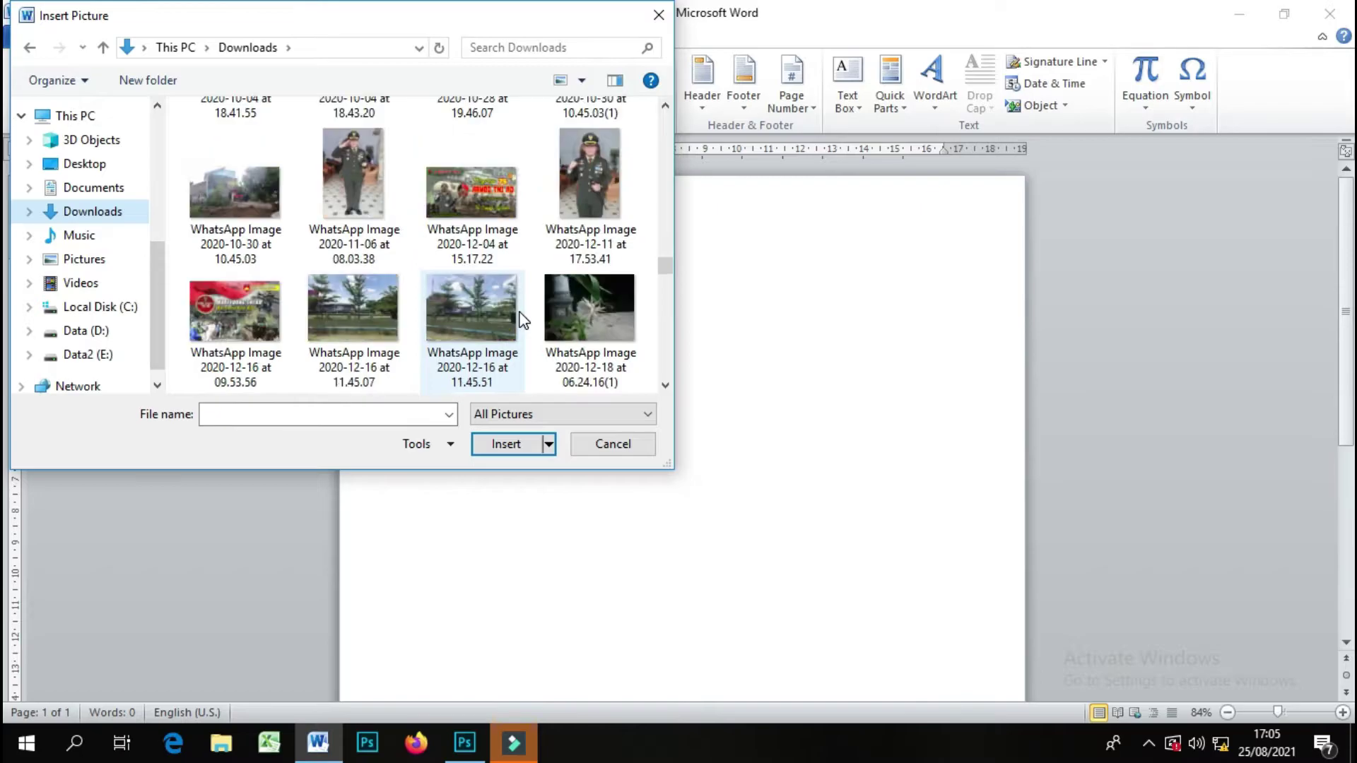
scroll(523, 318, down, 3)
scroll(521, 321, down, 3)
scroll(519, 314, down, 3)
scroll(519, 314, down, 3)
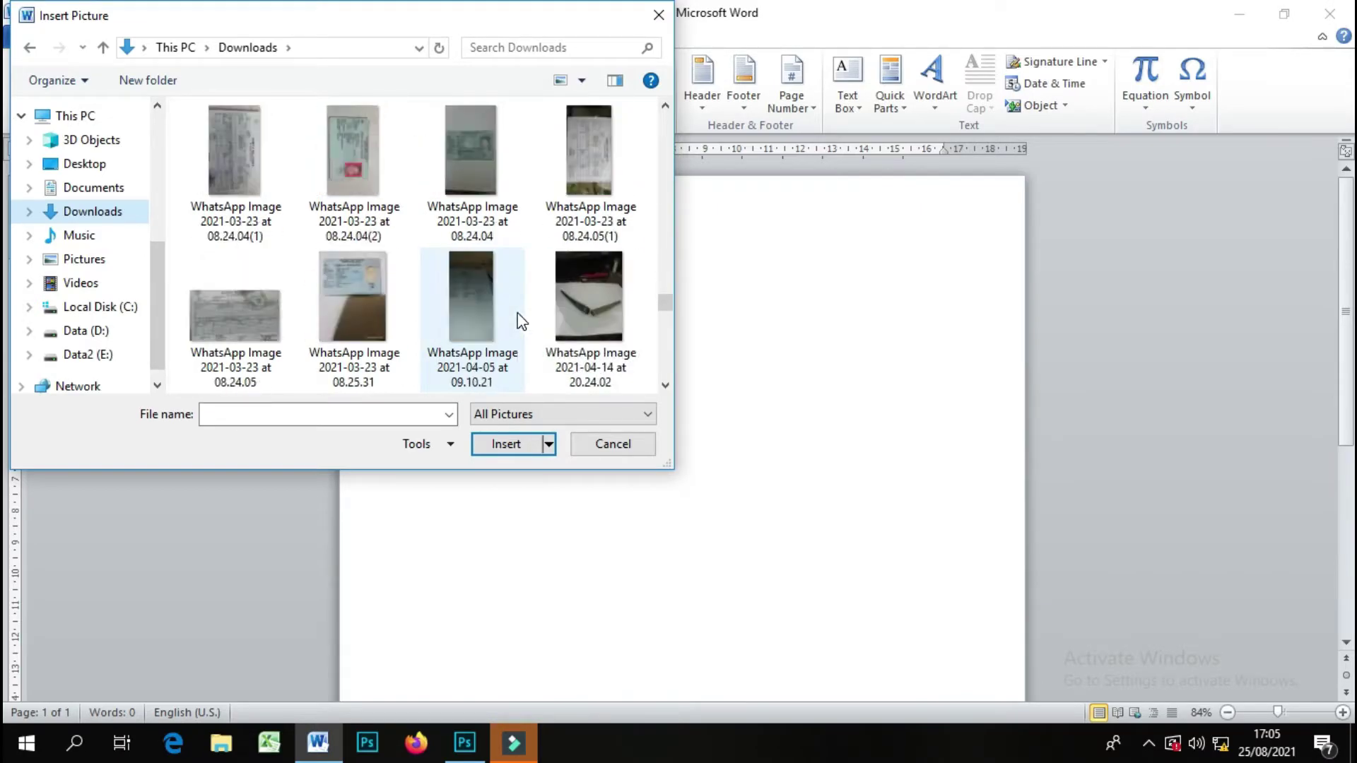
scroll(519, 314, up, 3)
scroll(520, 314, up, 3)
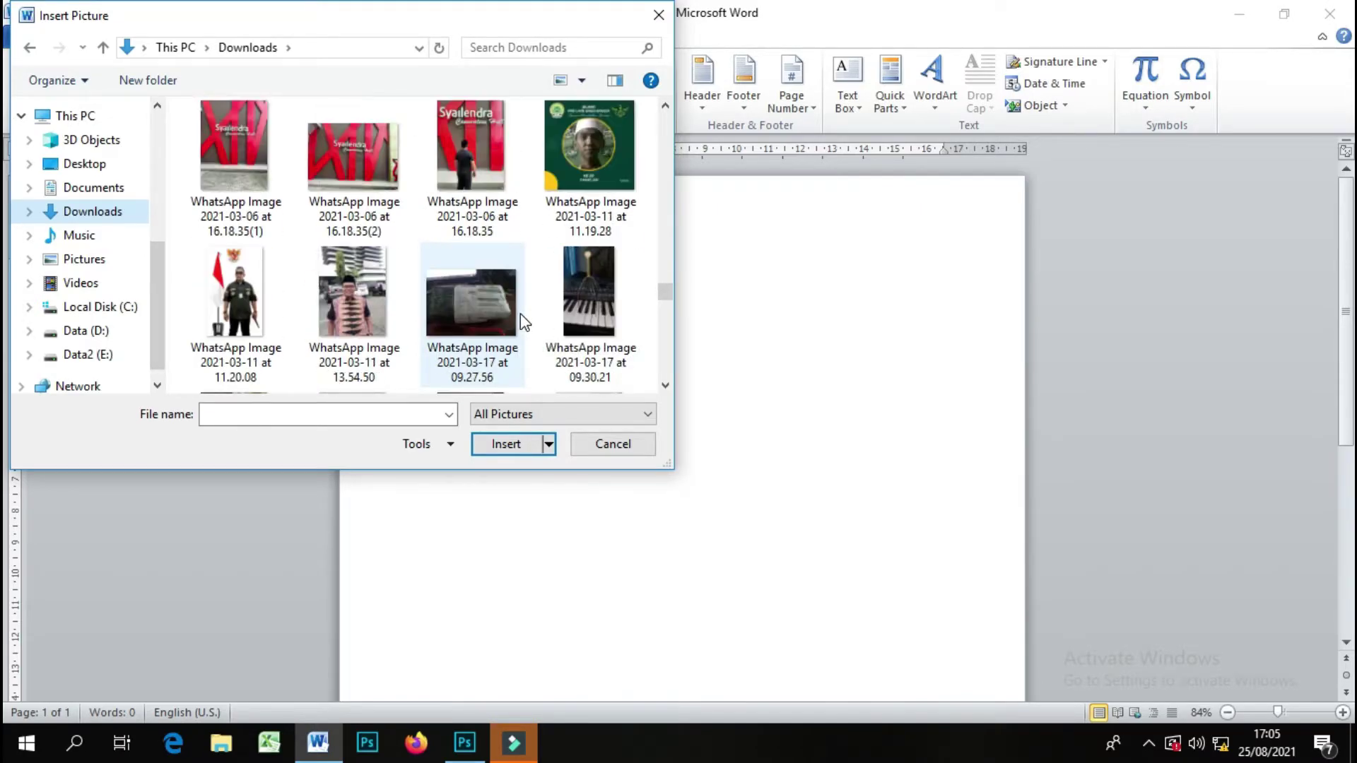
click(374, 181)
click(526, 444)
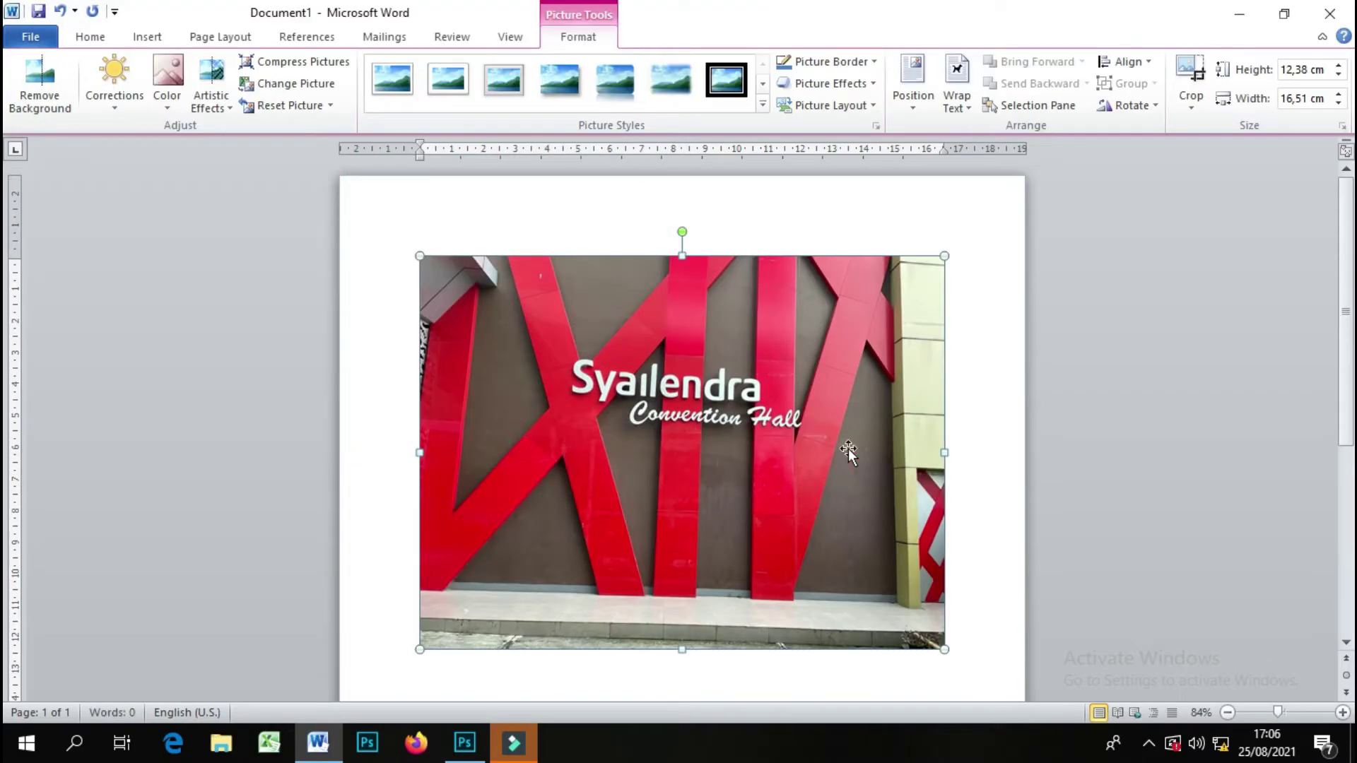
- Save Document1 as a PDF named 'coba', then close the Word window
scroll(884, 457, down, 1)
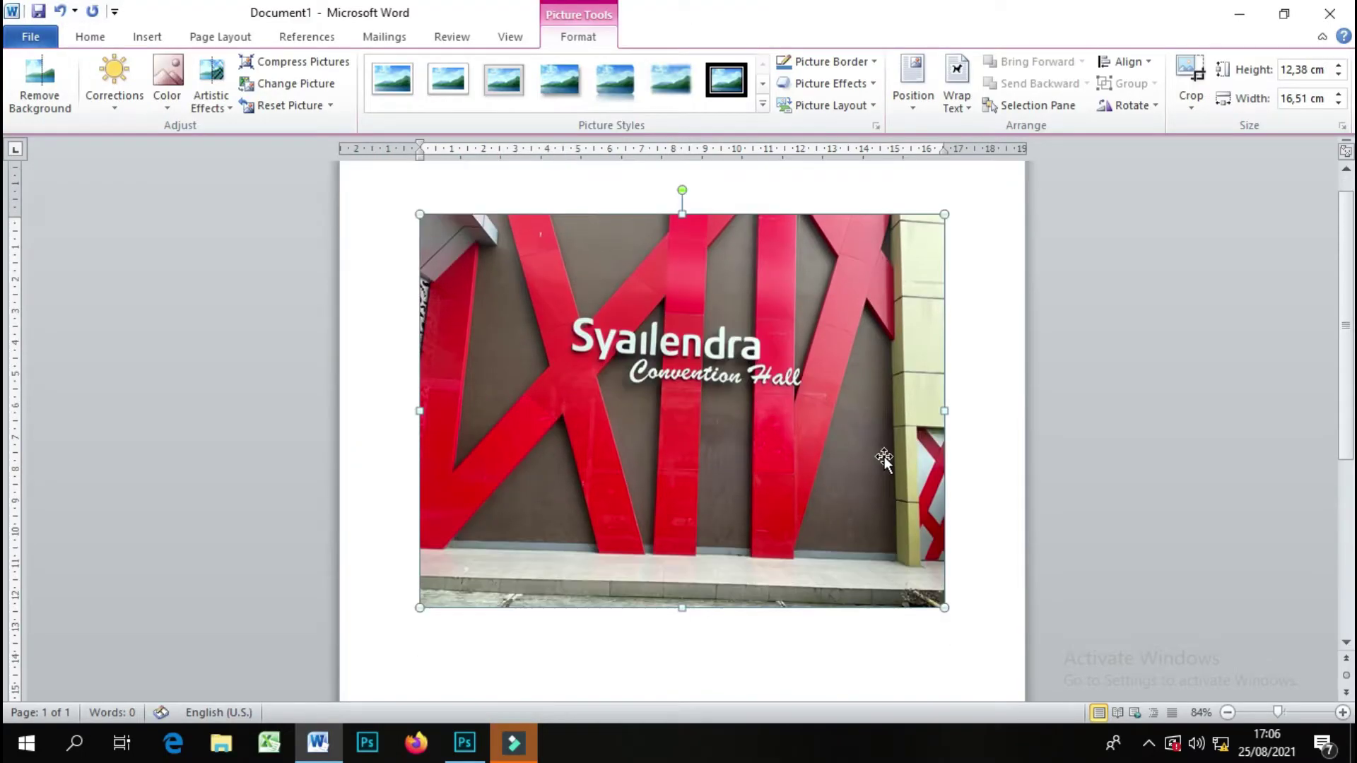
click(38, 12)
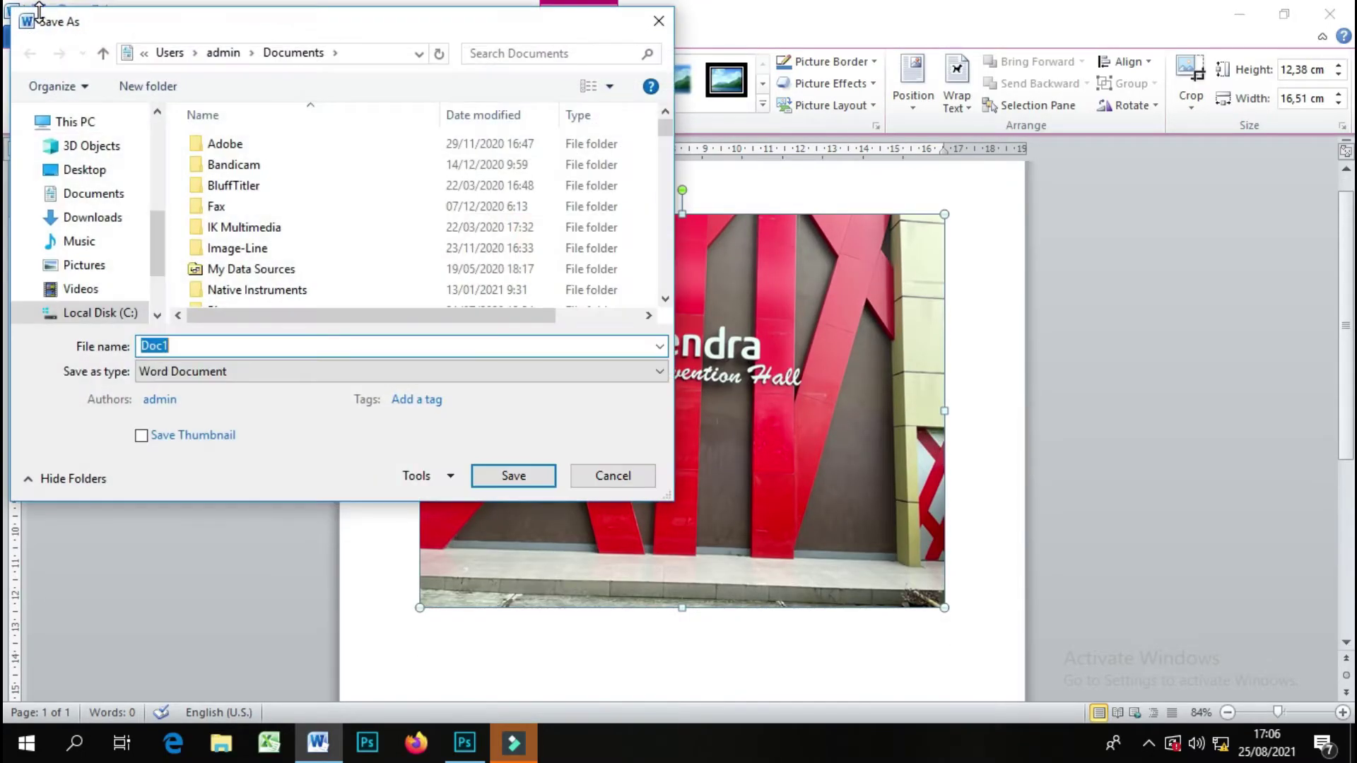
click(661, 373)
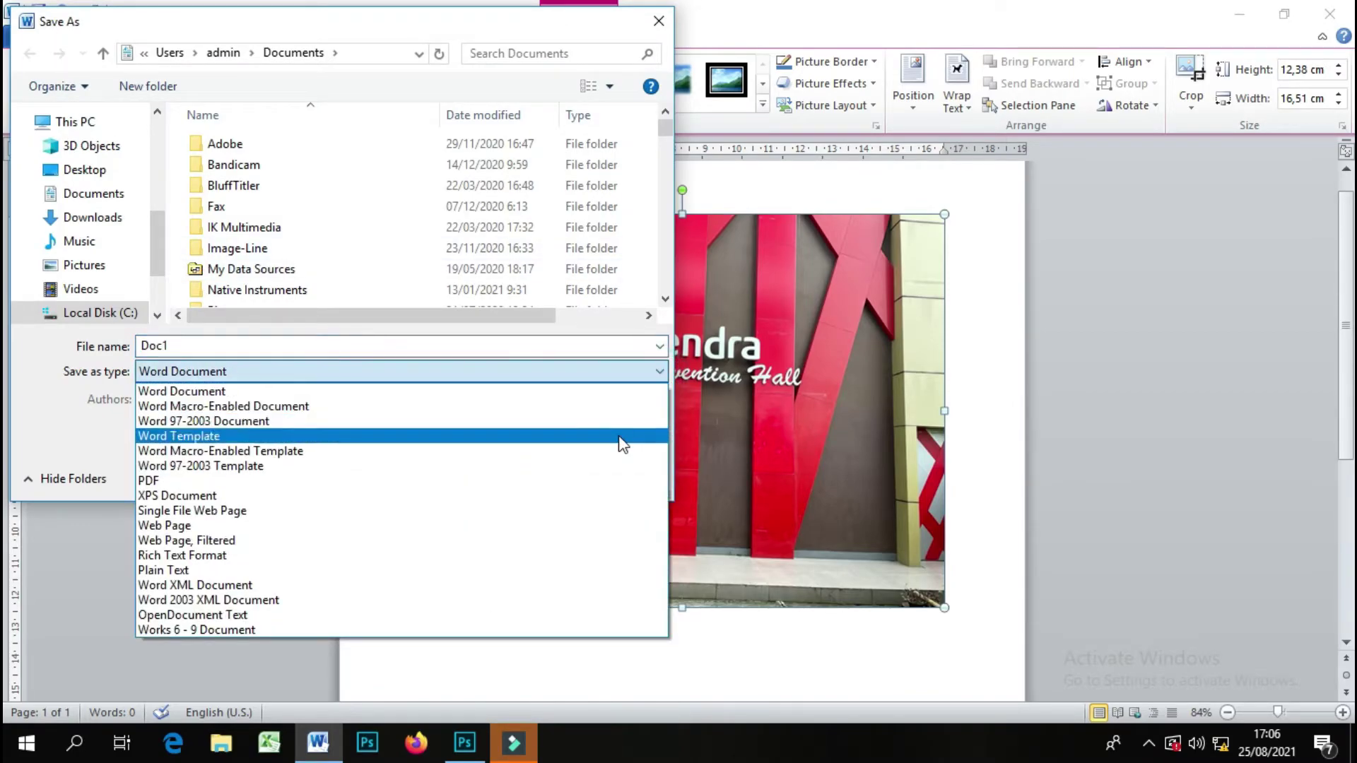
click(617, 481)
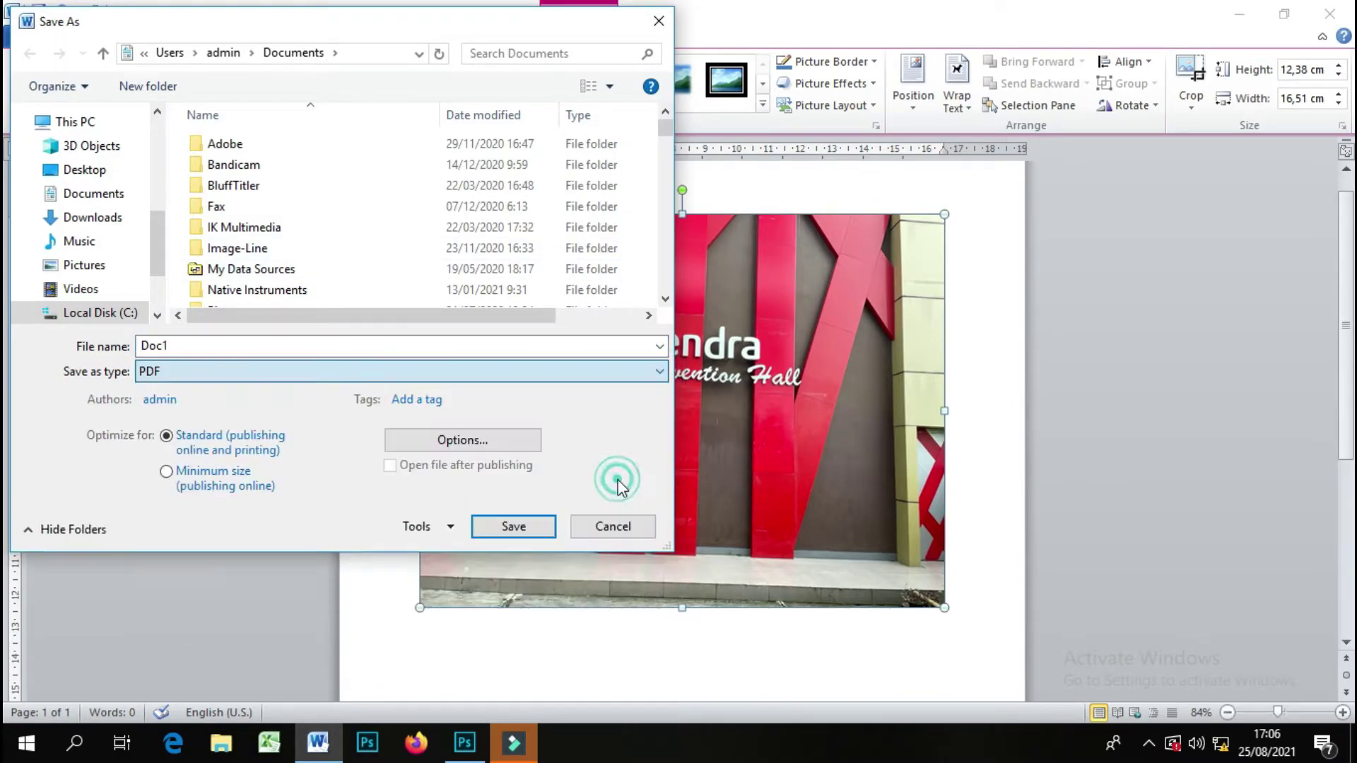
click(618, 345)
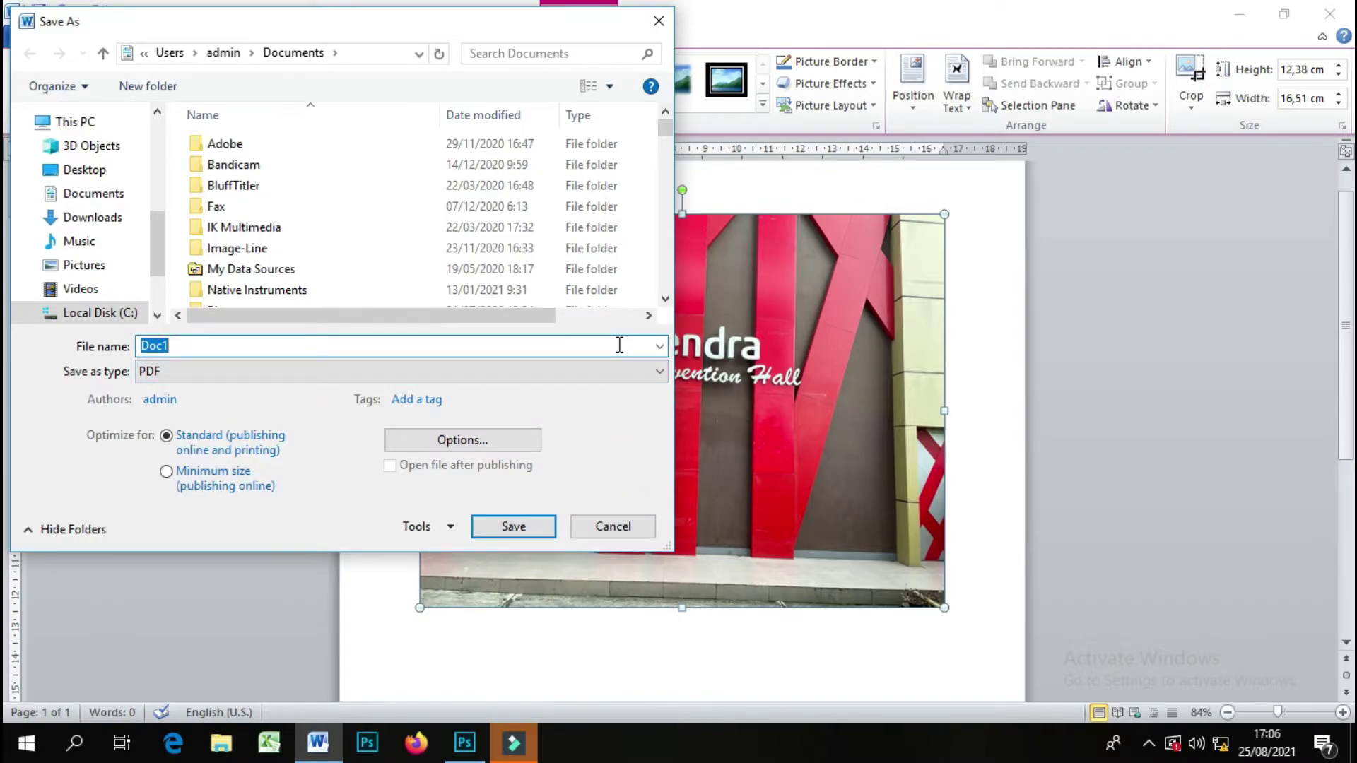
text(cob)
text(a)
click(536, 523)
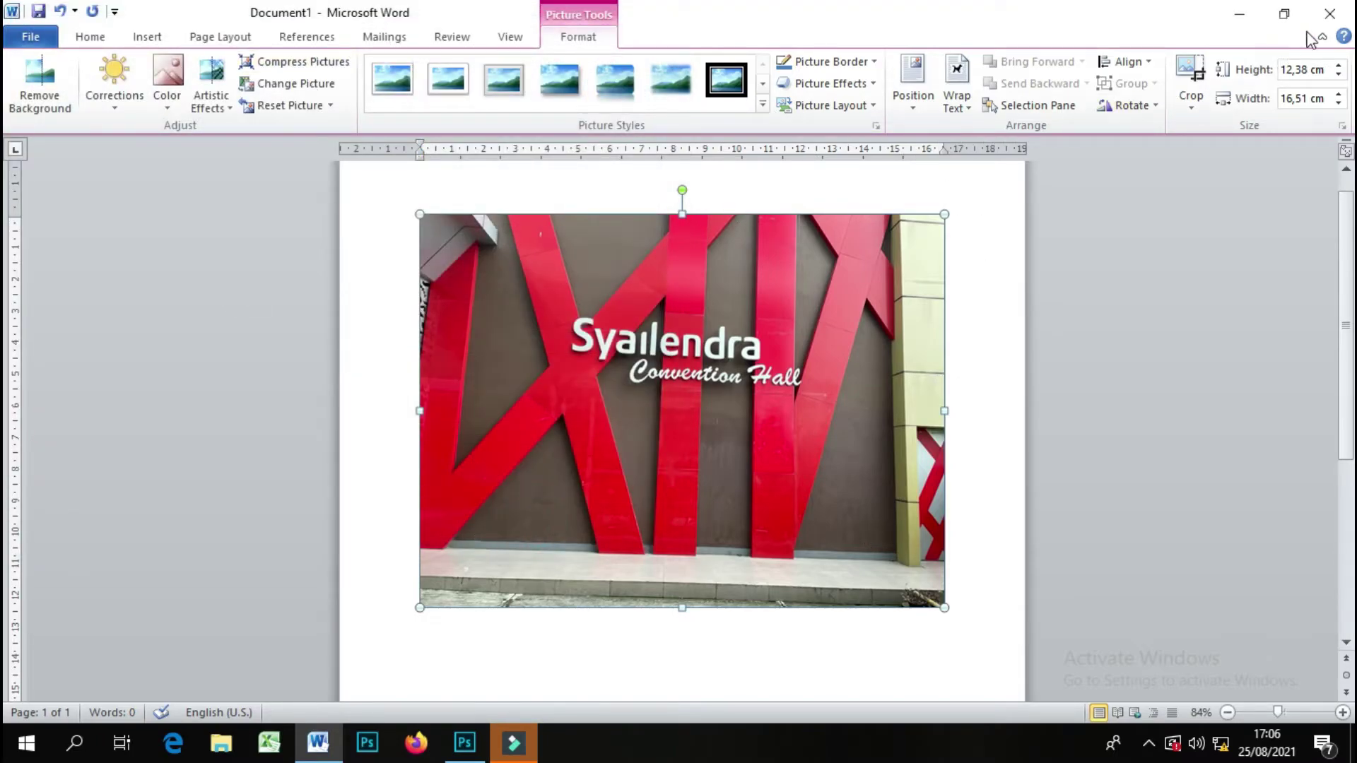
click(1330, 15)
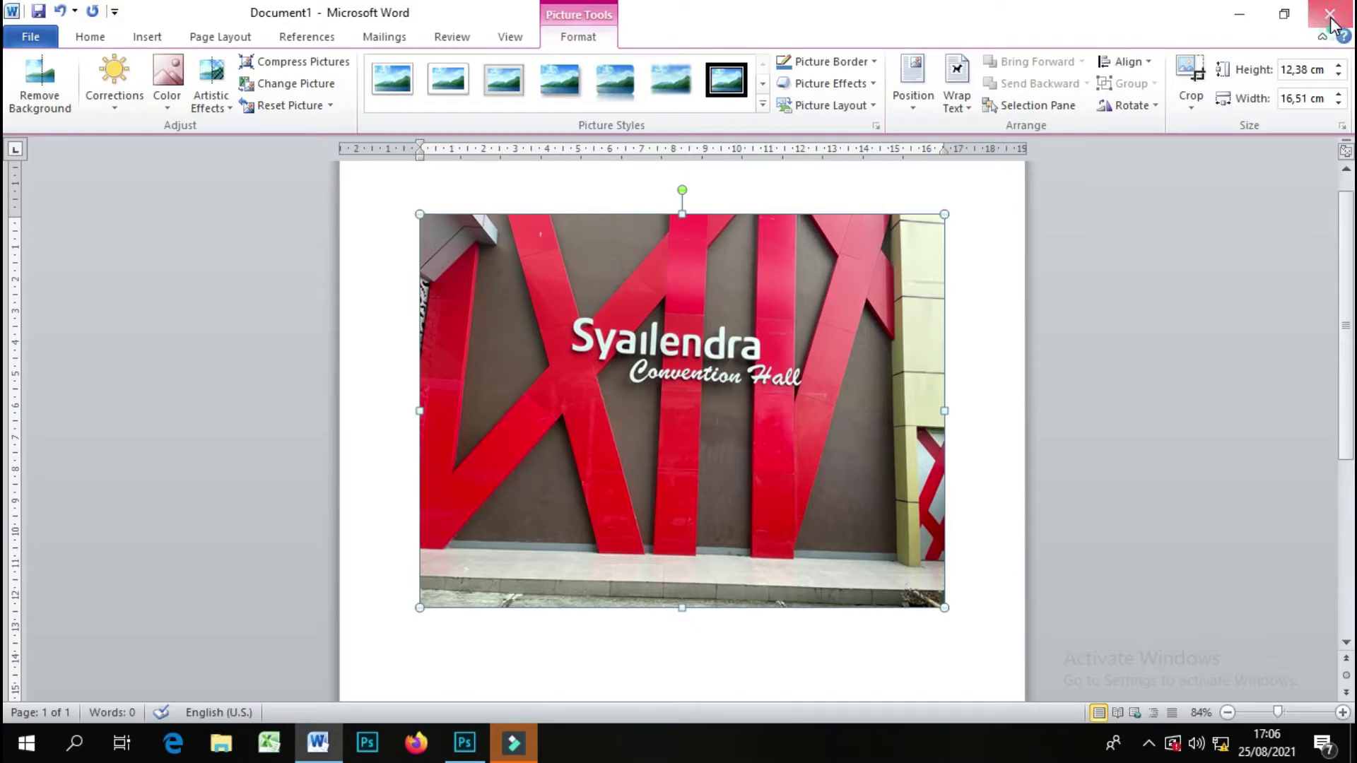
- Close Word without saving and browse Documents in Photoshop's Open dialog
click(681, 395)
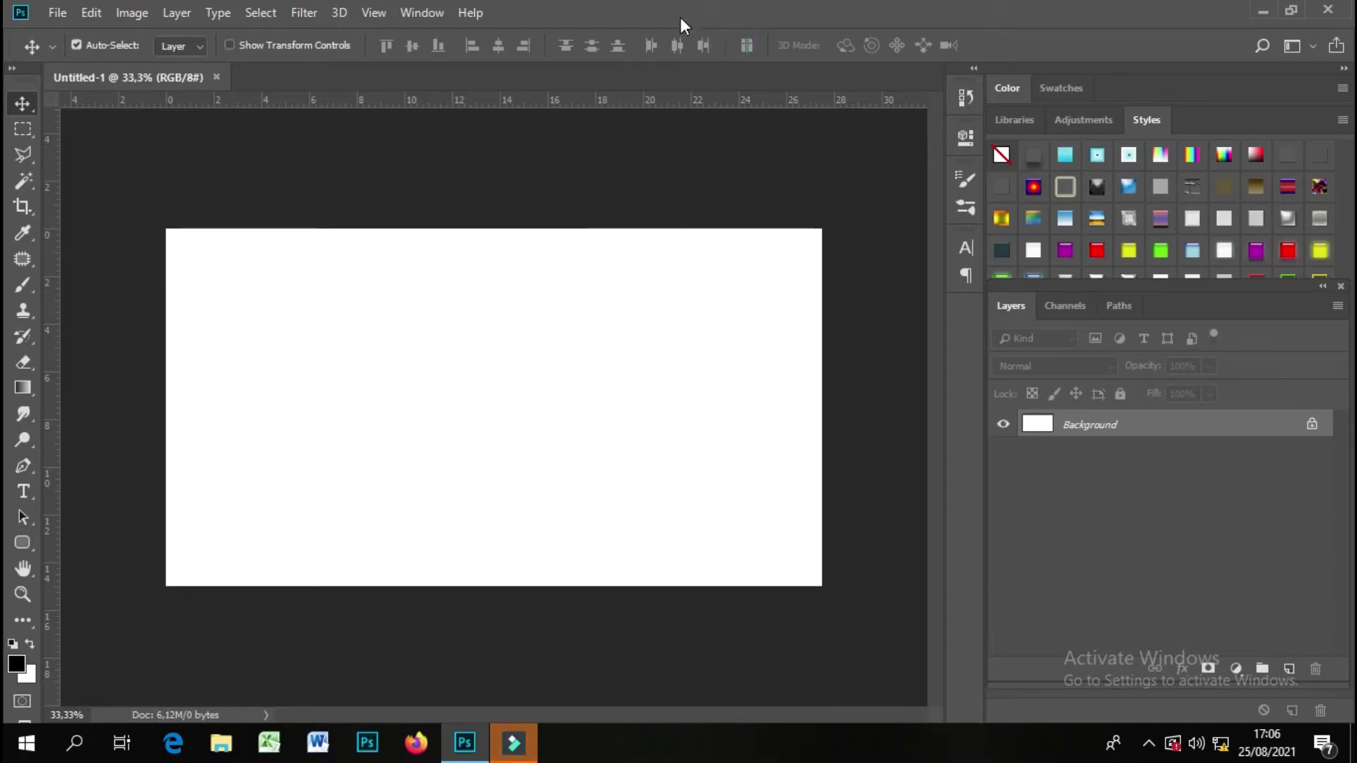
click(58, 13)
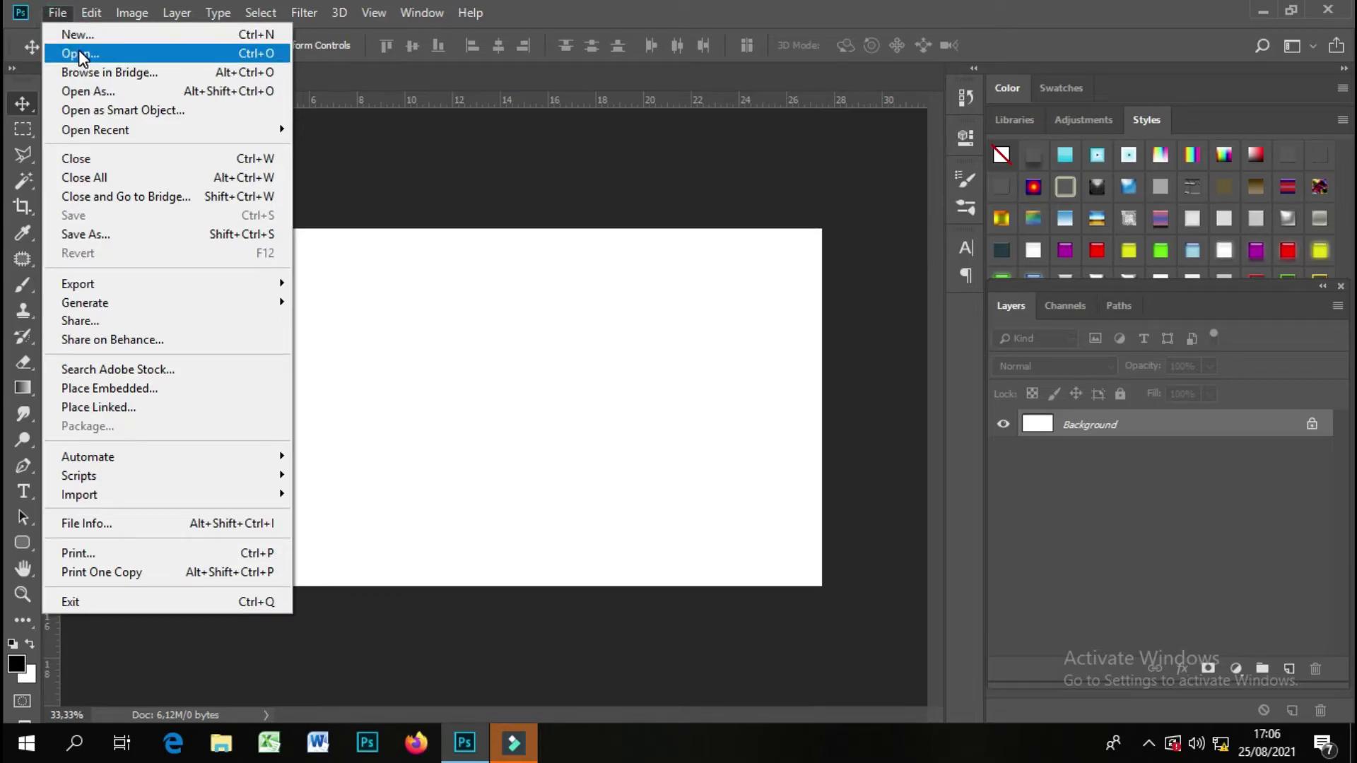
click(80, 53)
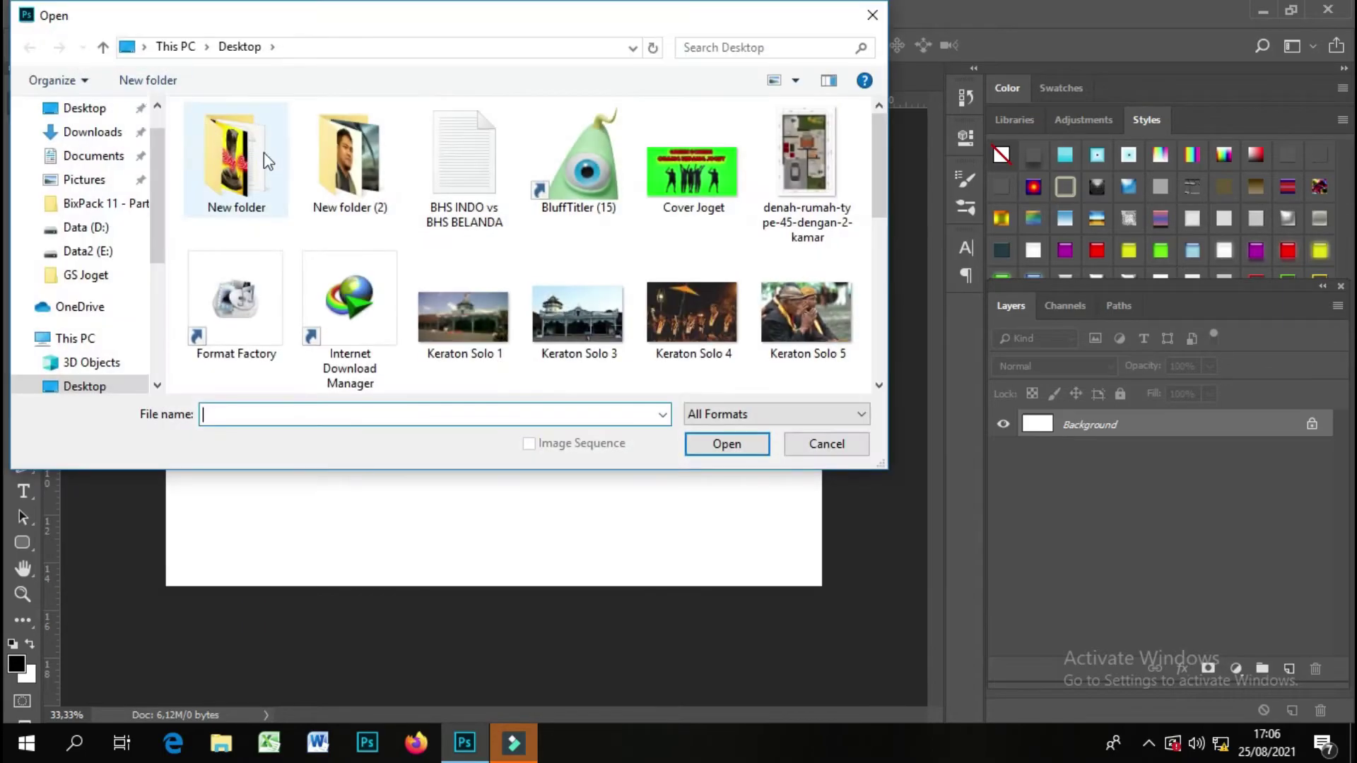
click(110, 163)
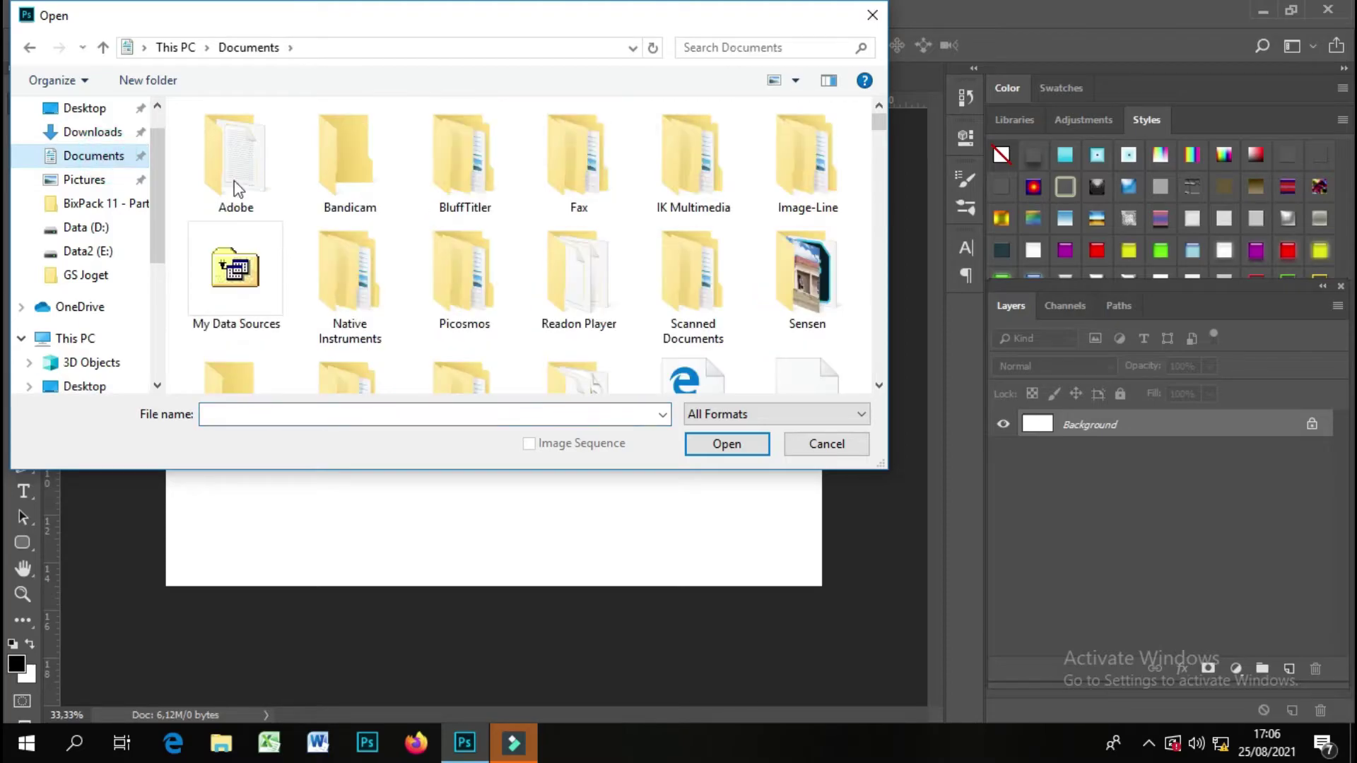
- Open coba.pdf and import it with the default Import PDF settings at 300 Pixels/Inch
scroll(550, 281, down, 5)
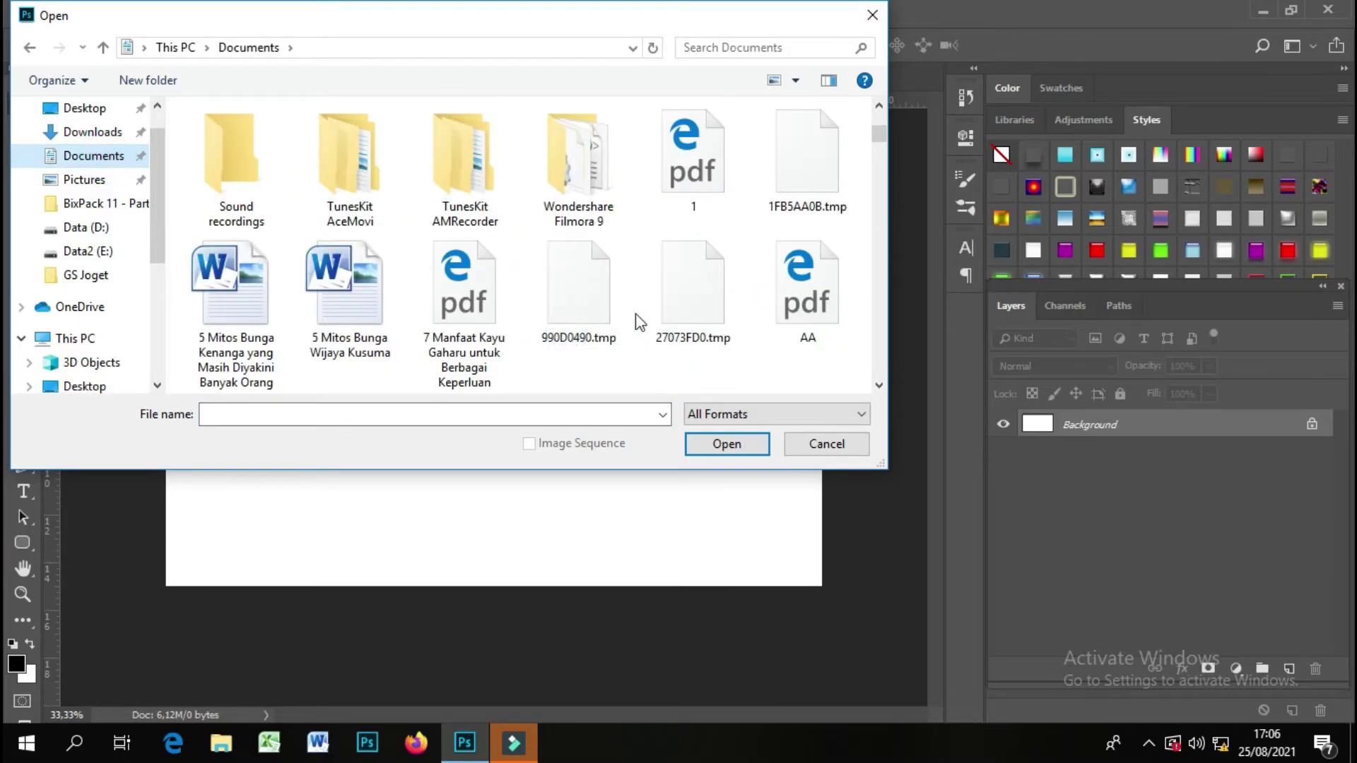
scroll(622, 332, down, 1)
scroll(618, 334, down, 2)
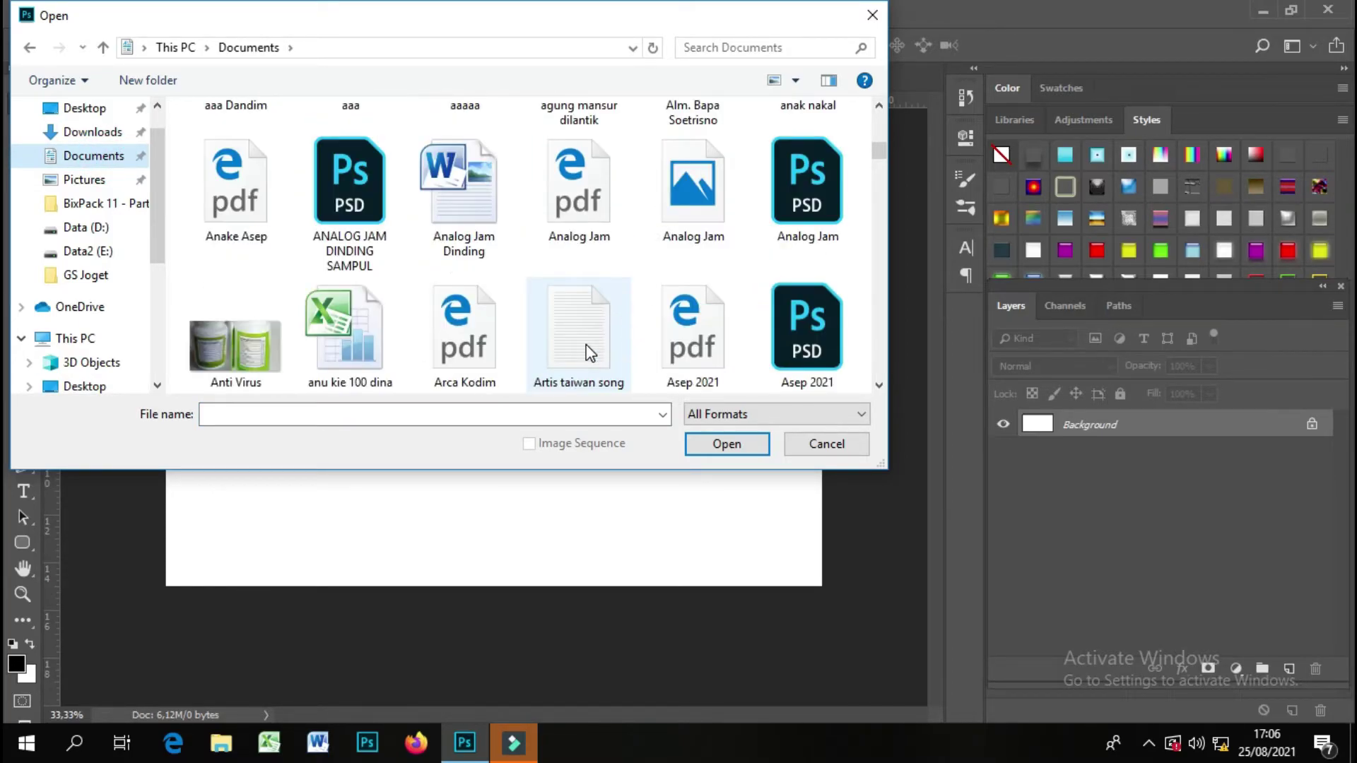
scroll(618, 333, down, 2)
scroll(608, 339, down, 1)
scroll(586, 343, down, 5)
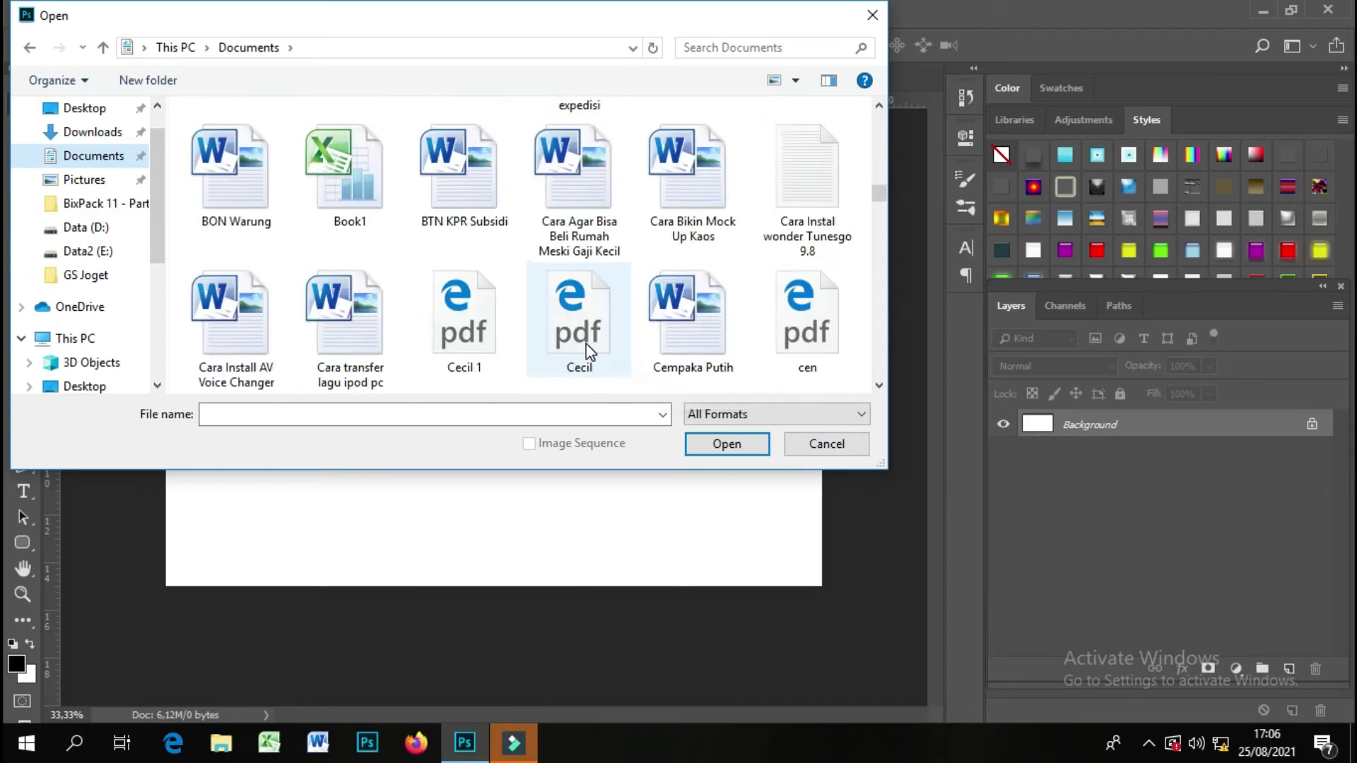
scroll(579, 335, down, 1)
click(342, 335)
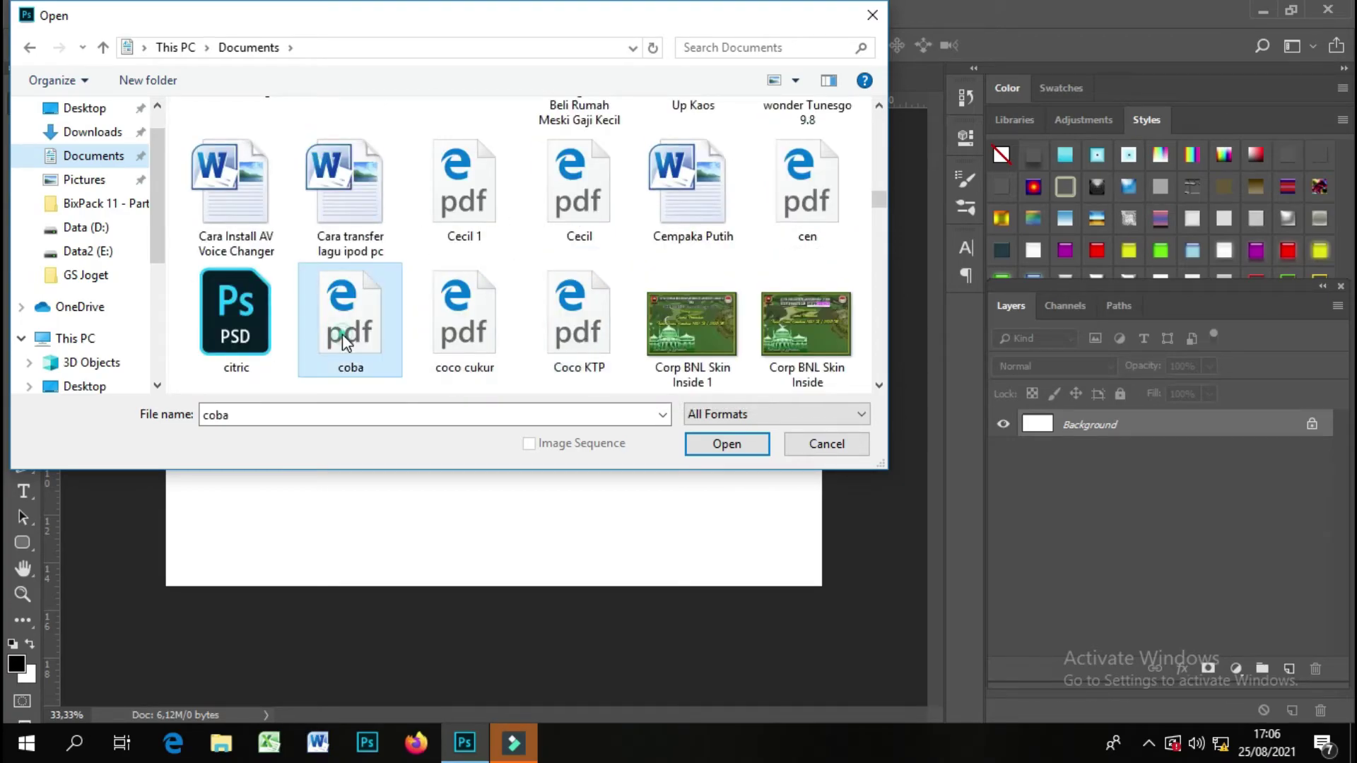
click(722, 445)
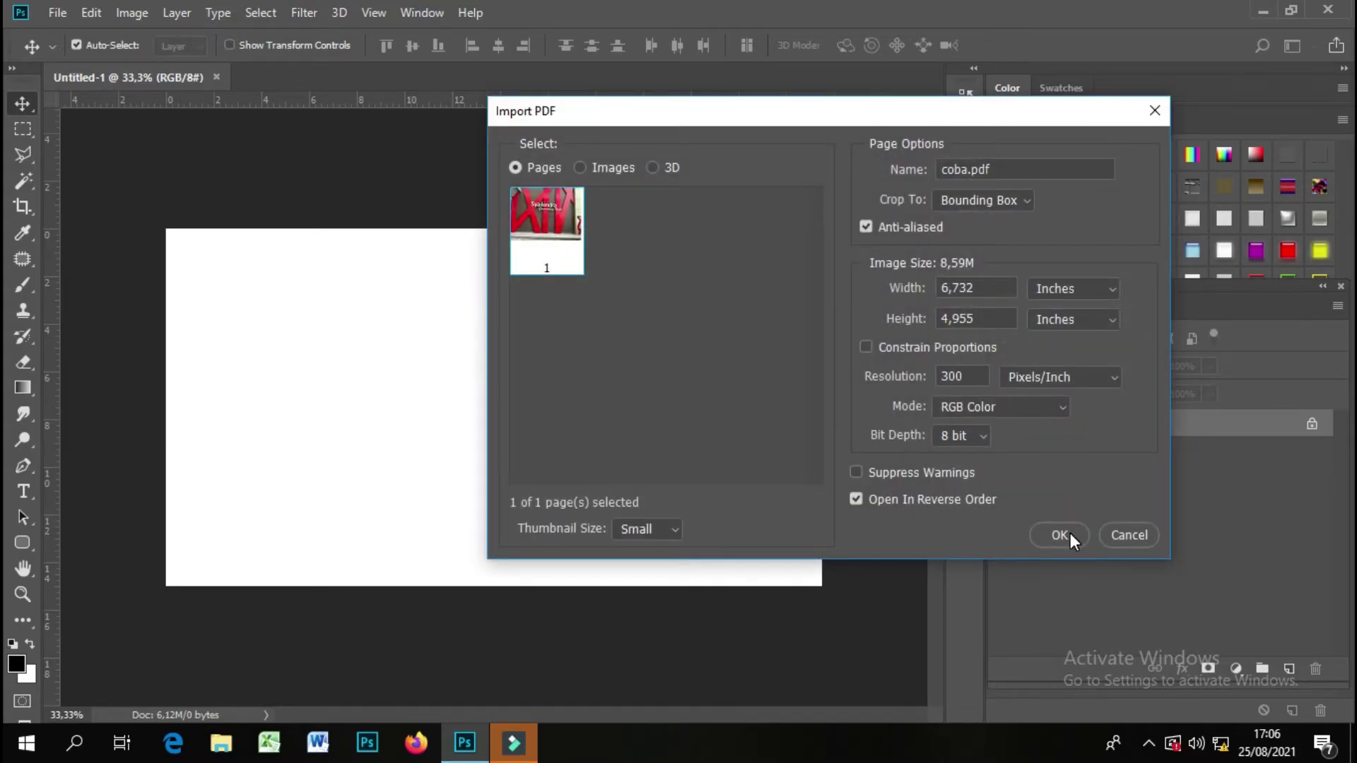
click(1059, 535)
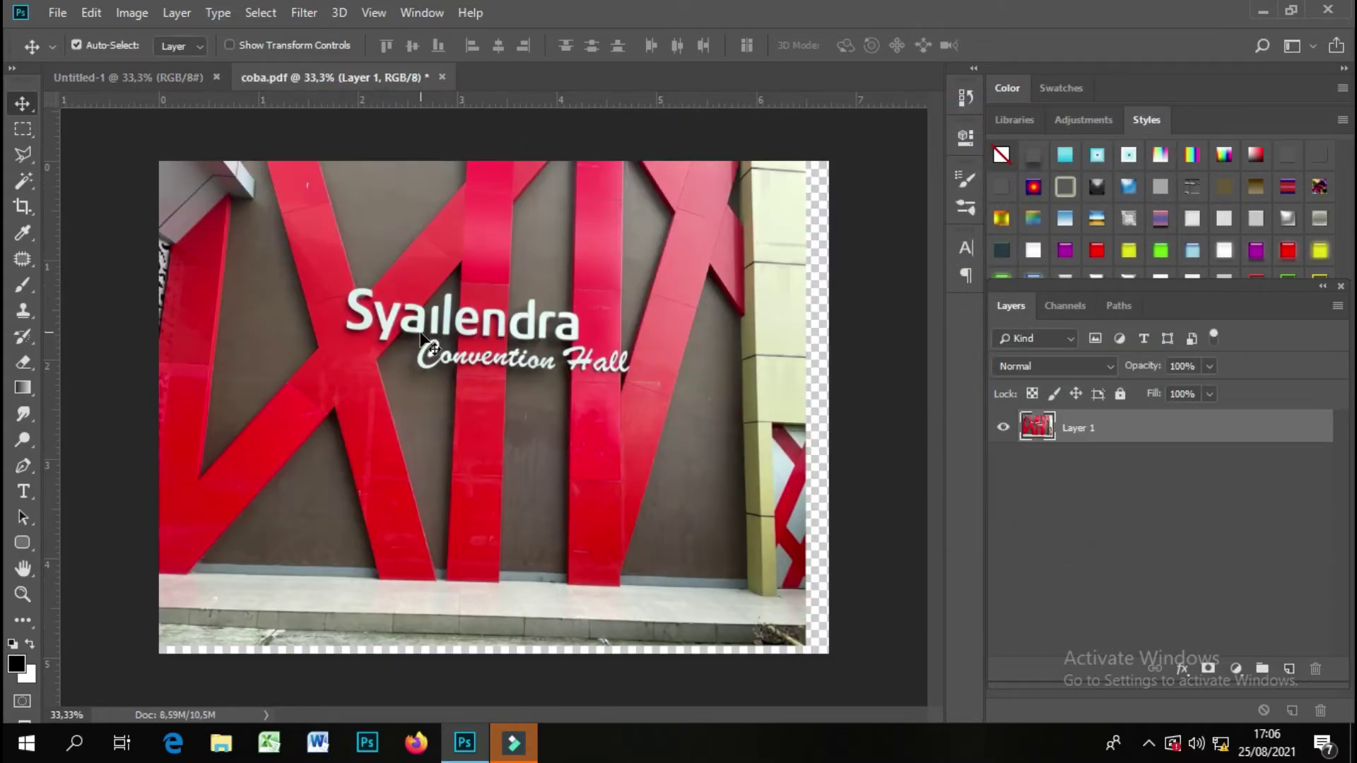
- Drag Layer 1 about 0.38 in right and 0.08 in down with the Move tool
drag(421, 333, 381, 346)
mouse_move(488, 432)
mouse_down()
mouse_move(525, 439)
mouse_move(506, 419)
mouse_up()
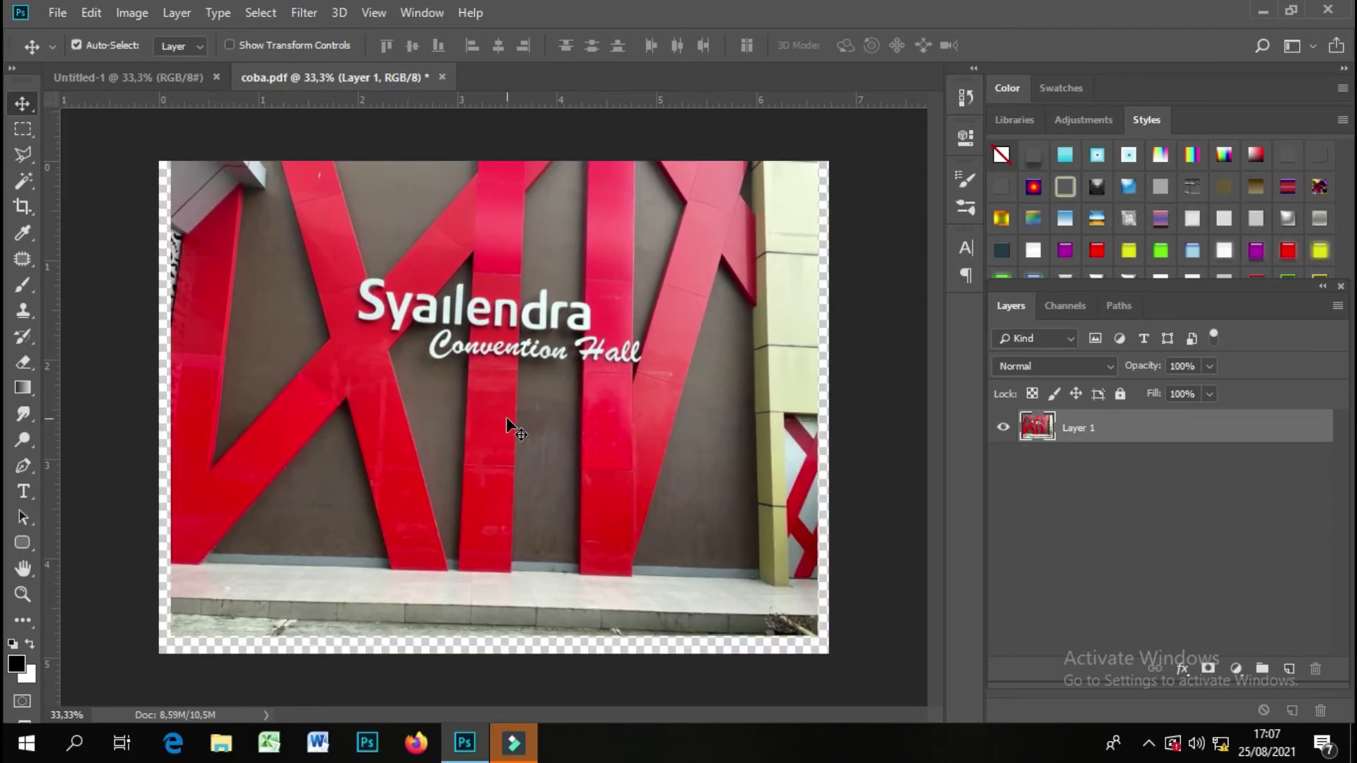